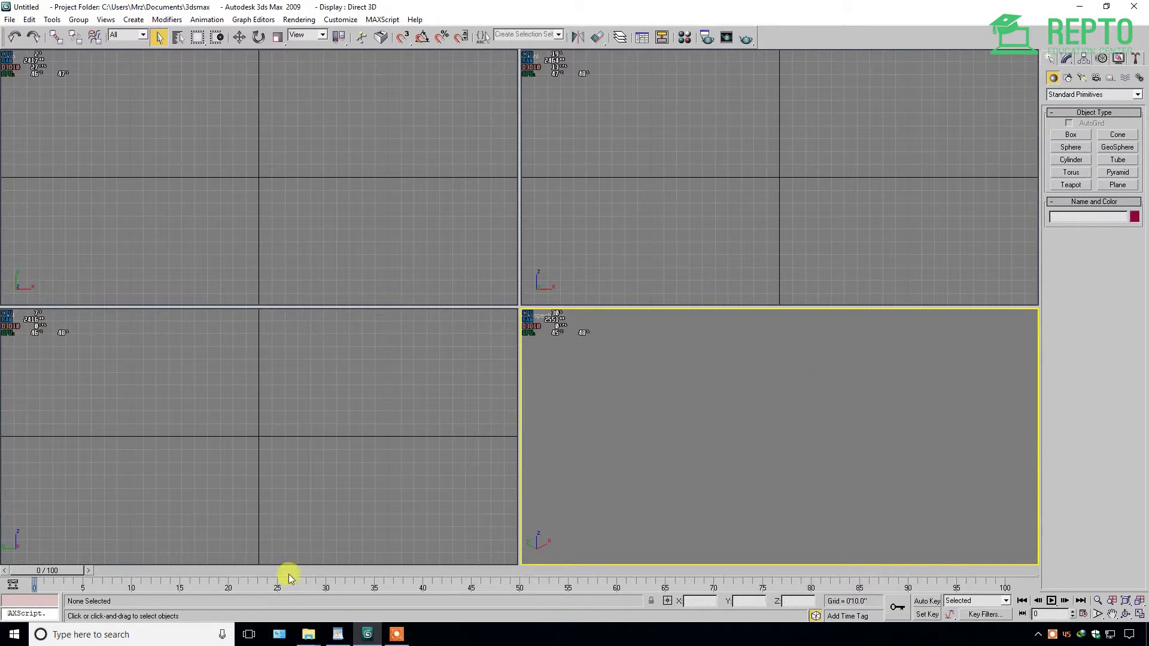
Review the Units Setup topic in the lesson outline document
click(338, 633)
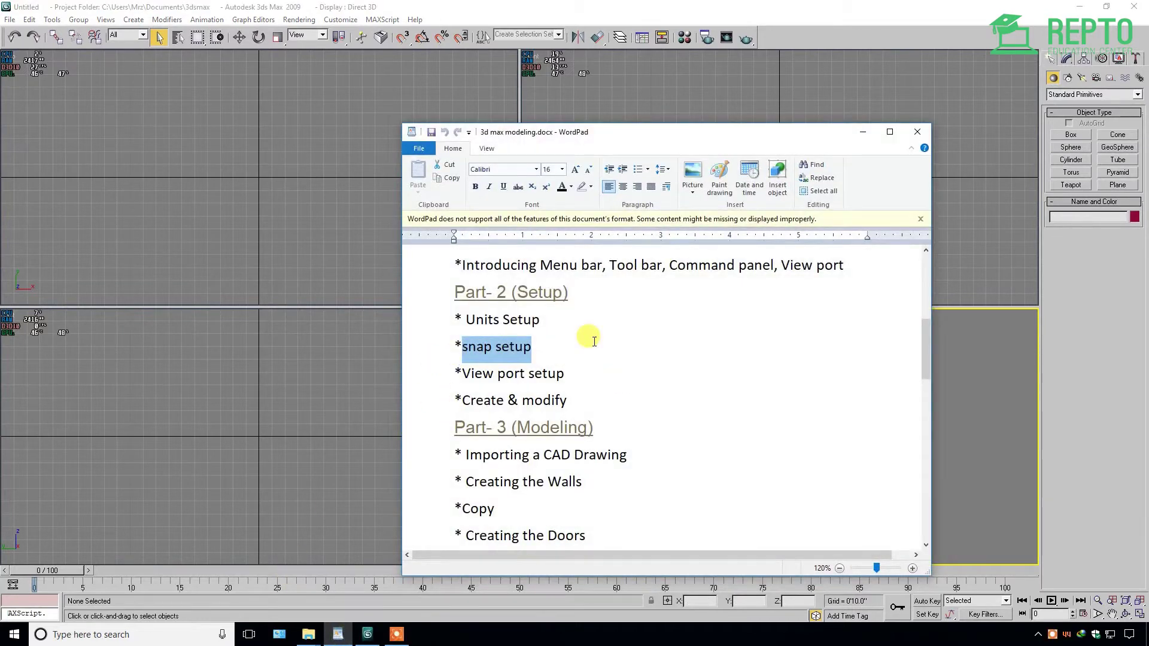
click(588, 336)
drag(464, 321, 537, 323)
mouse_move(463, 348)
mouse_down()
mouse_move(530, 348)
mouse_move(564, 373)
mouse_up()
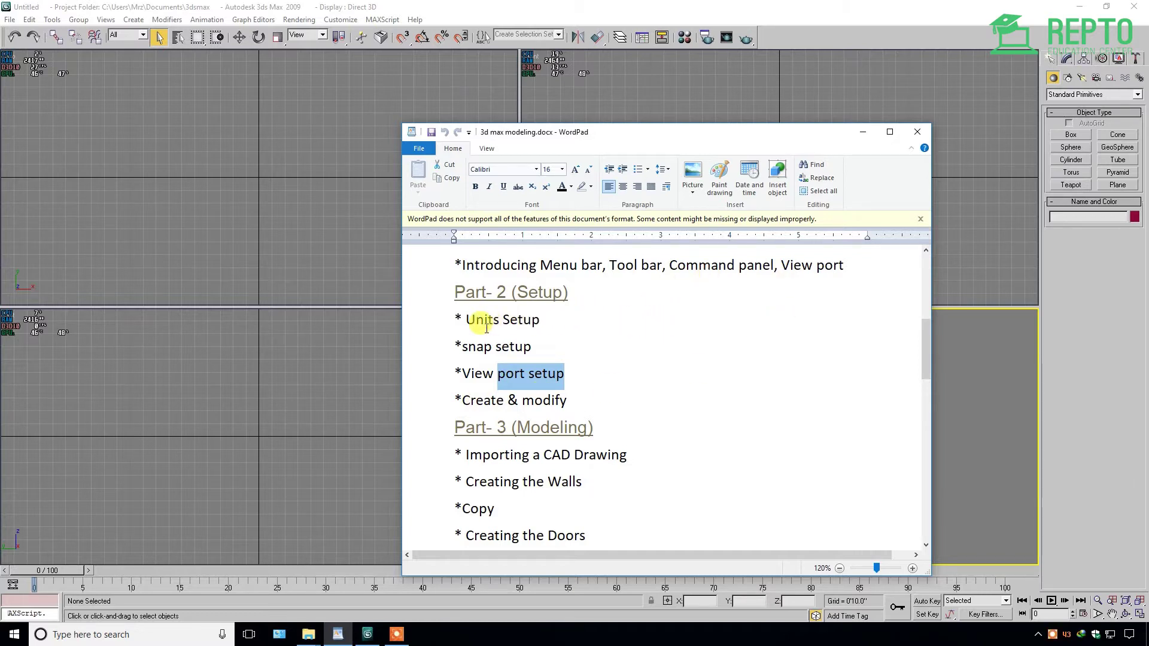
drag(466, 319, 539, 320)
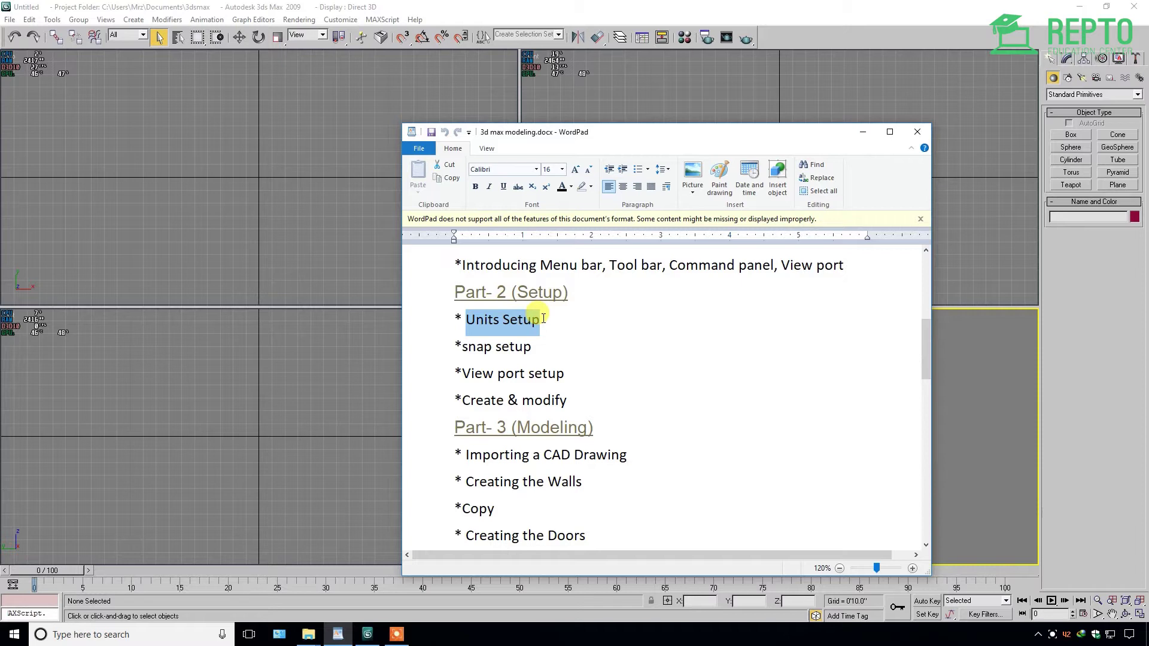
Set display units to US Standard Feet w/Decimal Inches with a 1.0-inch system unit
click(416, 7)
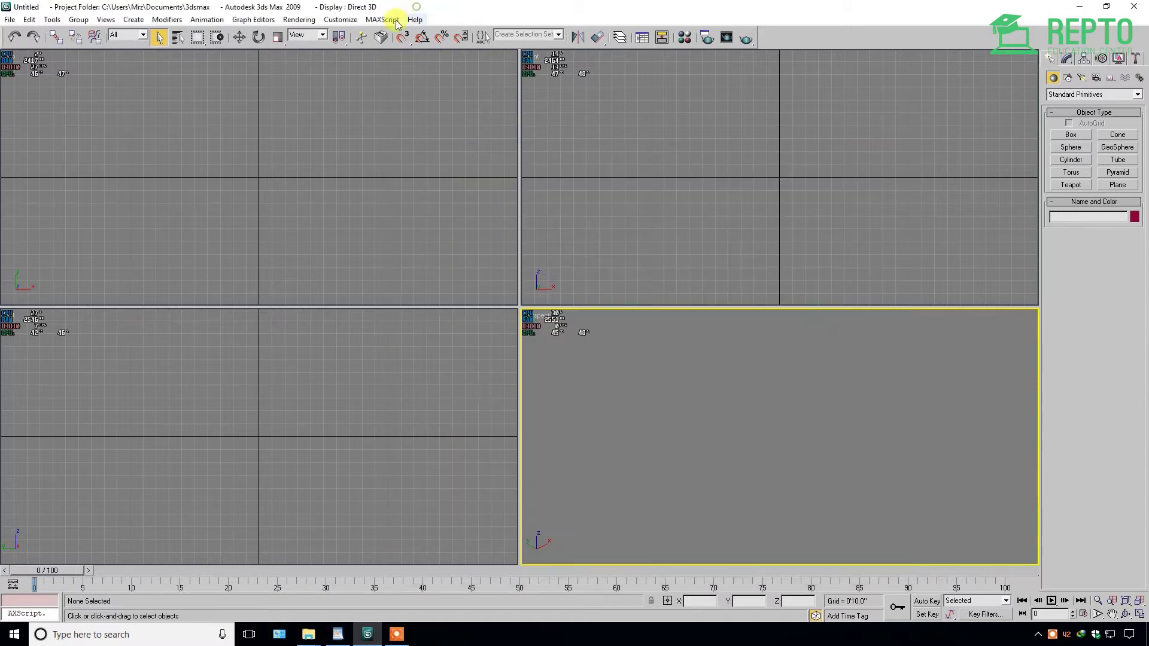
click(348, 22)
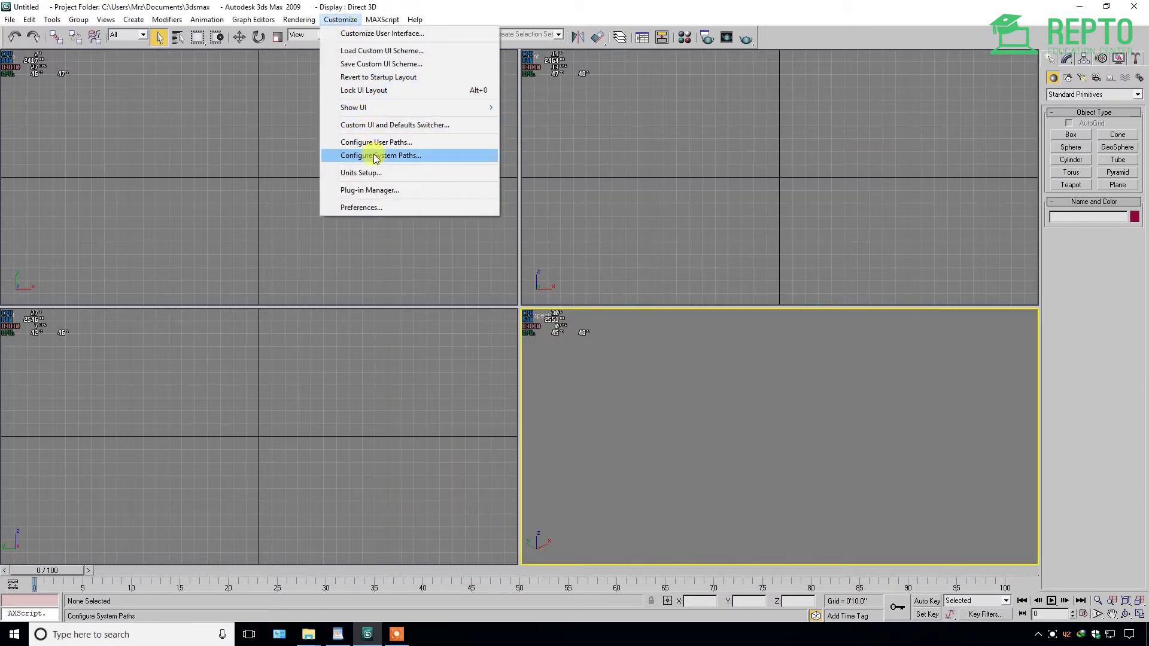
click(366, 172)
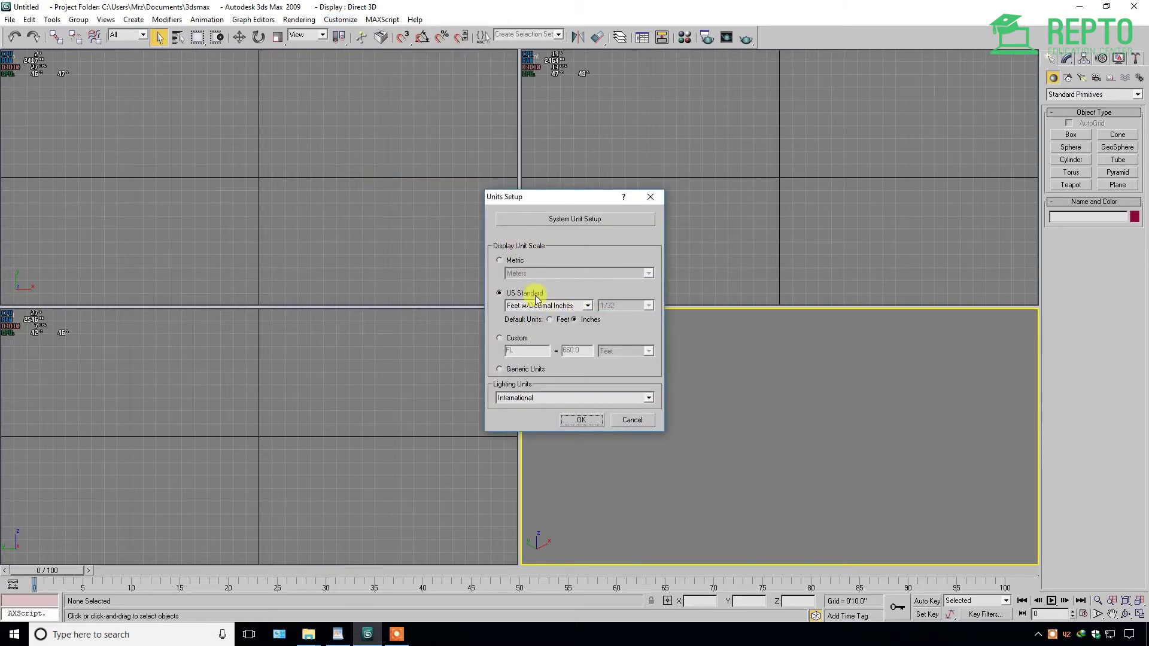
click(587, 307)
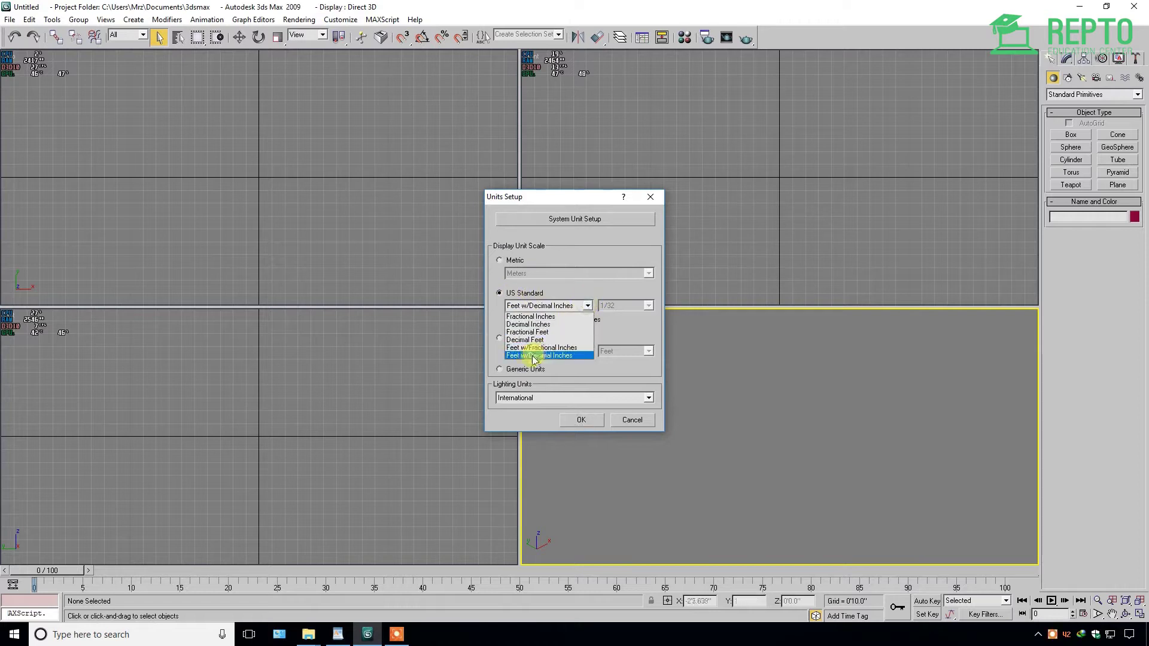
click(572, 357)
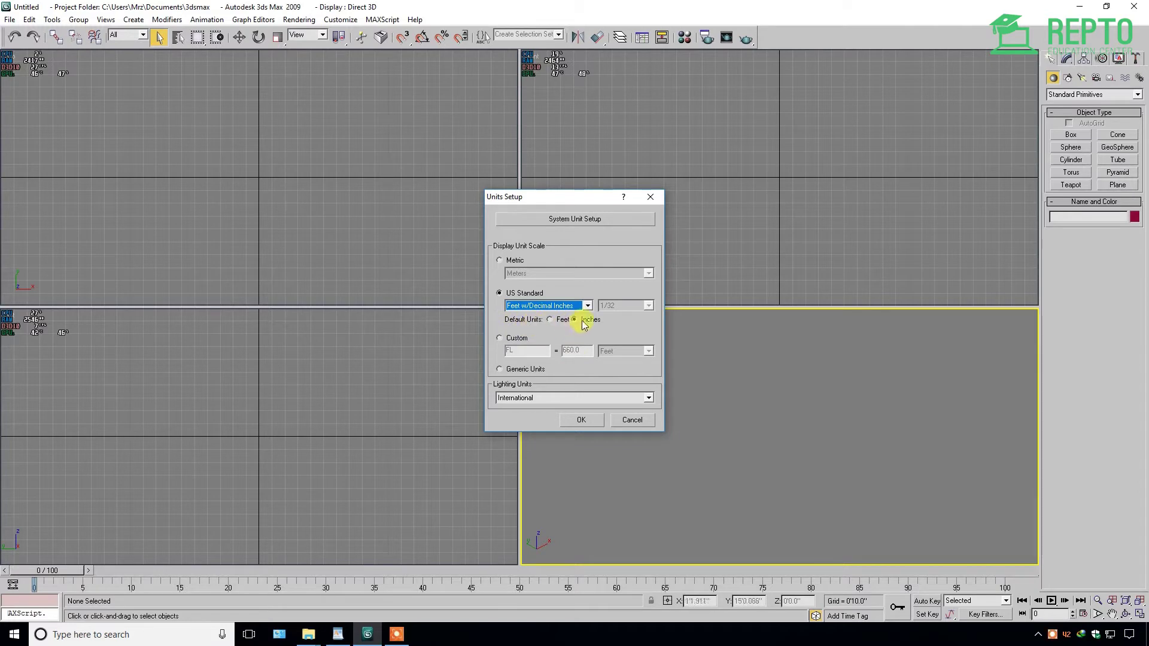
click(601, 219)
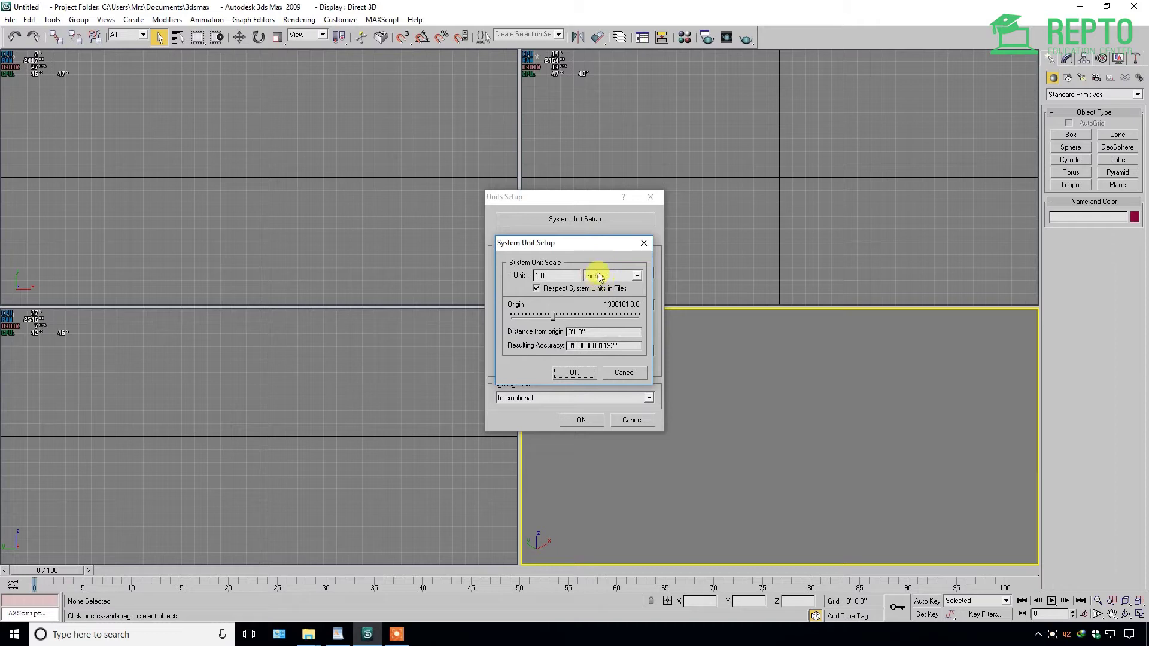
click(574, 373)
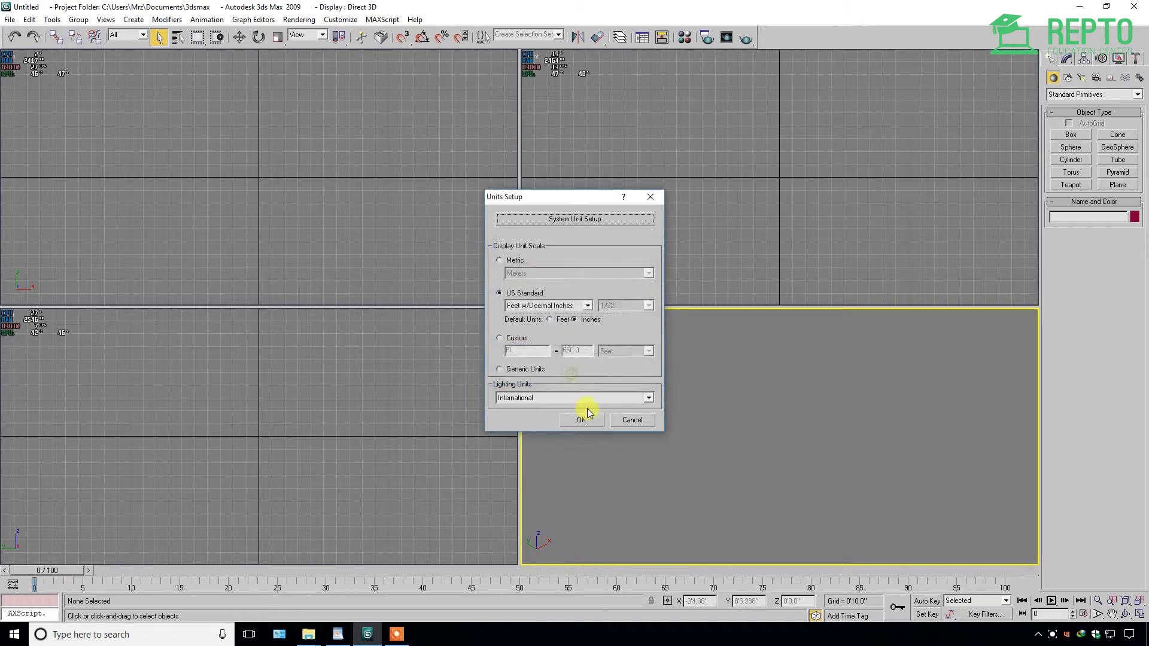
click(585, 421)
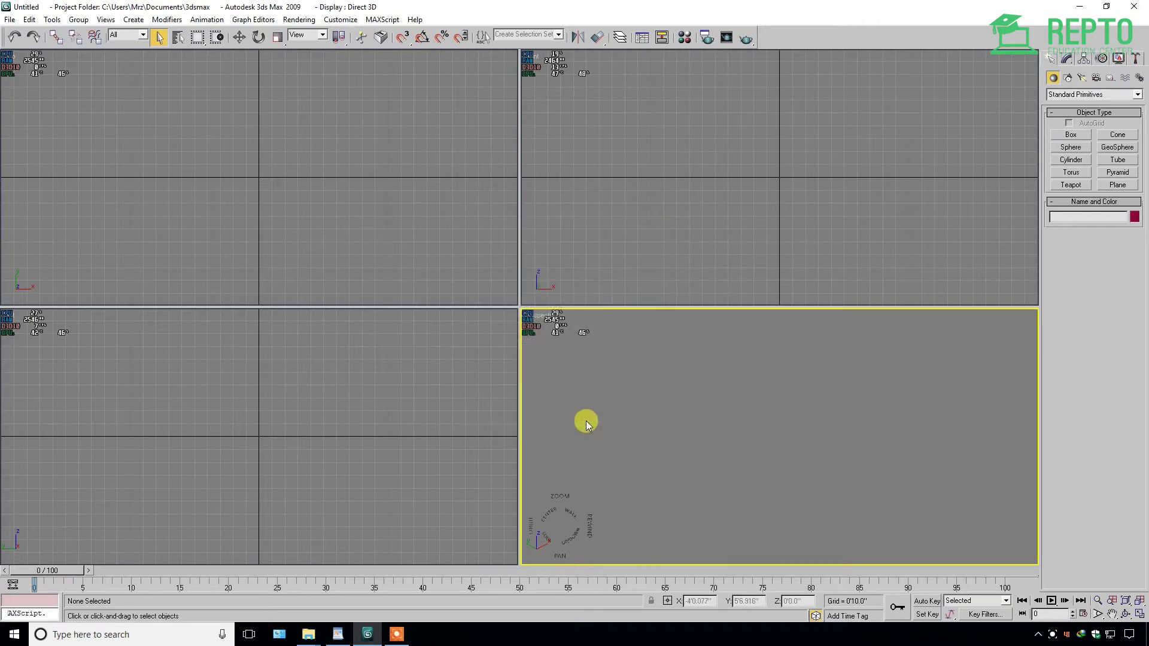
click(338, 634)
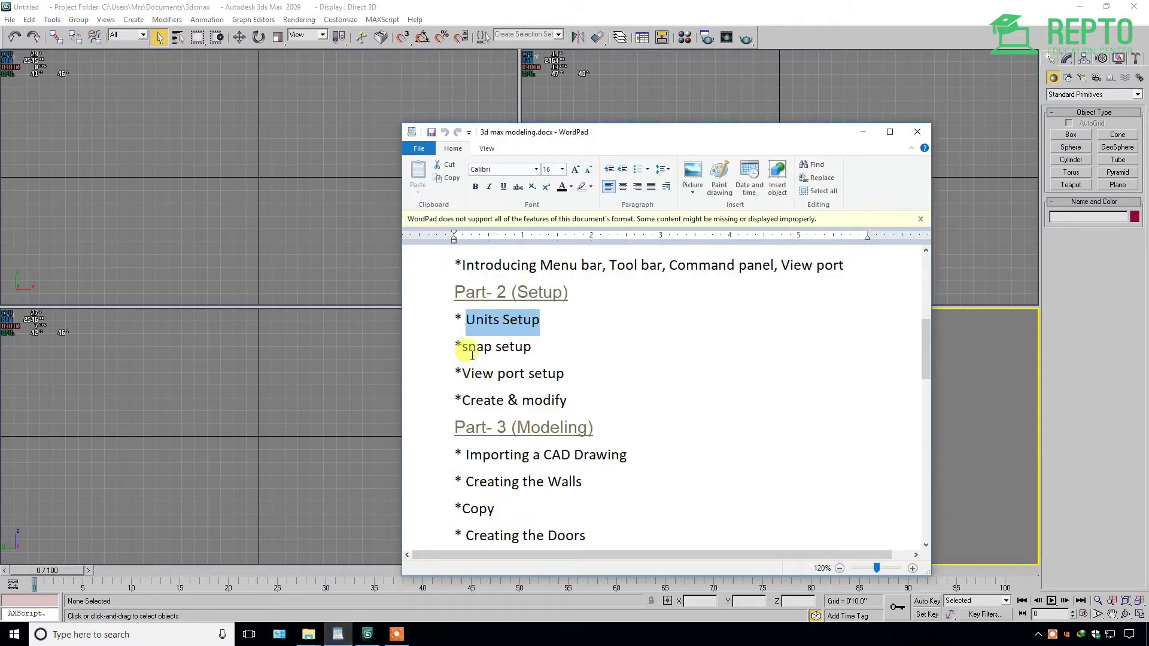
drag(459, 348, 522, 345)
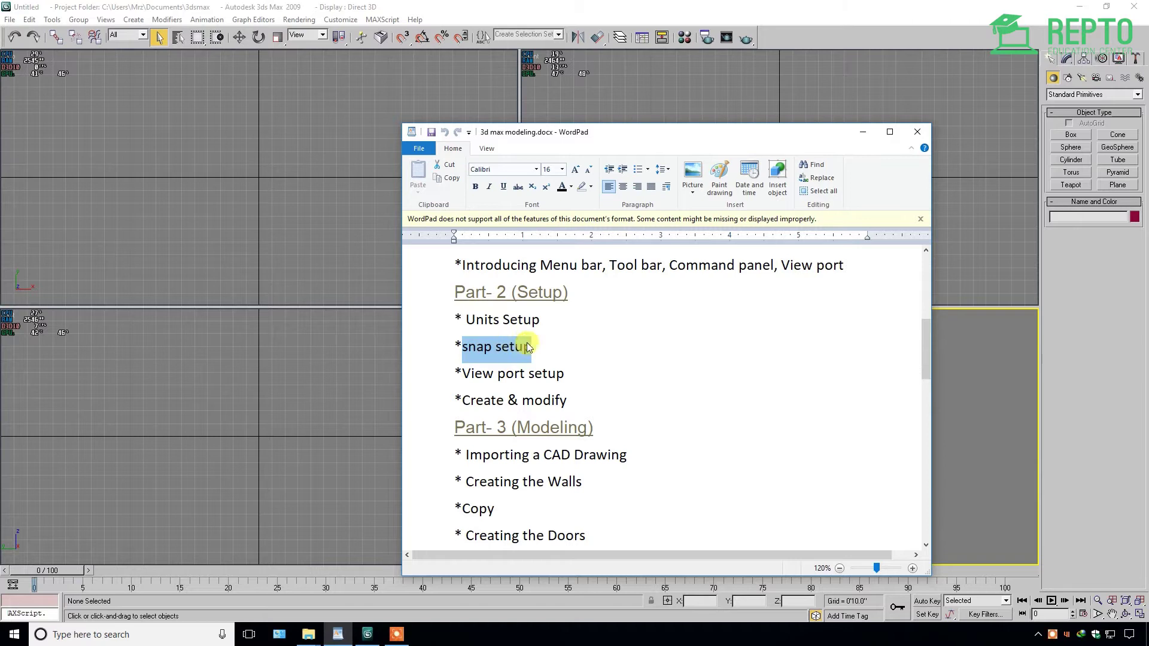
click(671, 6)
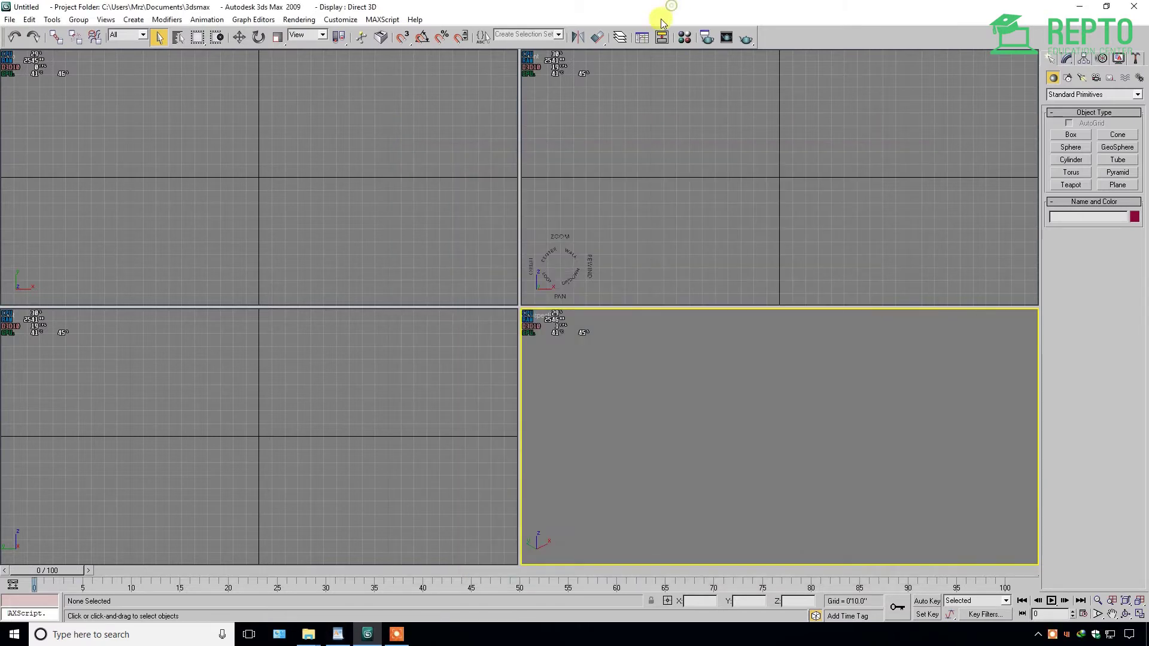
Enable Snaps Toggle, clear the snap types, and set the snap angle to 45 degrees
click(405, 40)
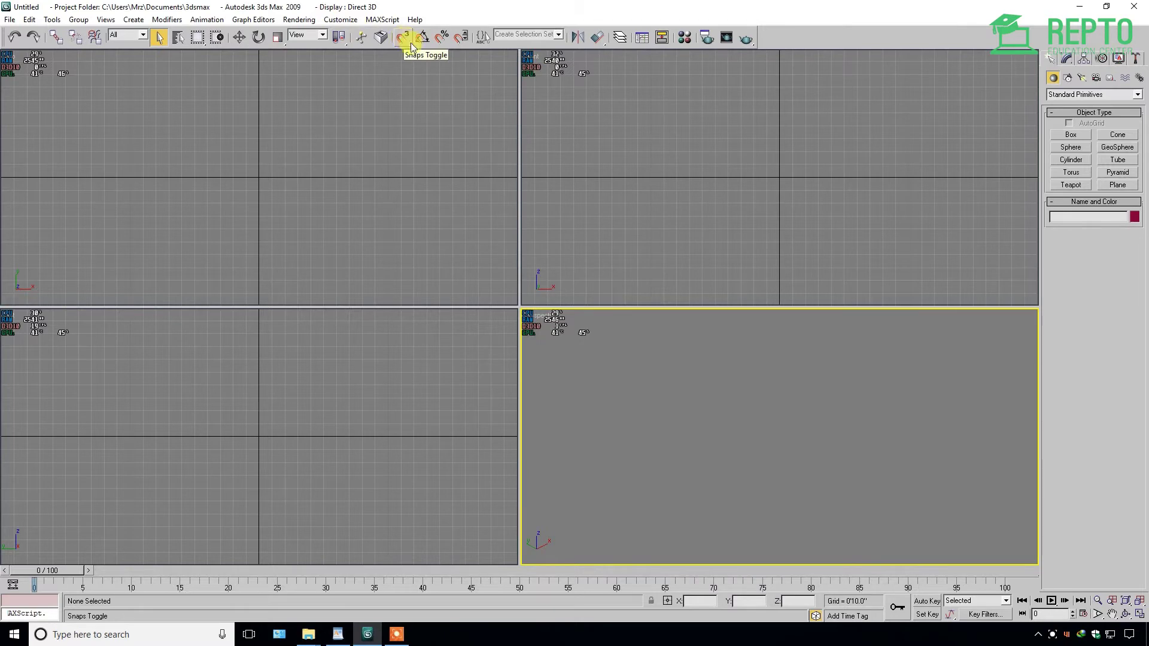
right_click(405, 40)
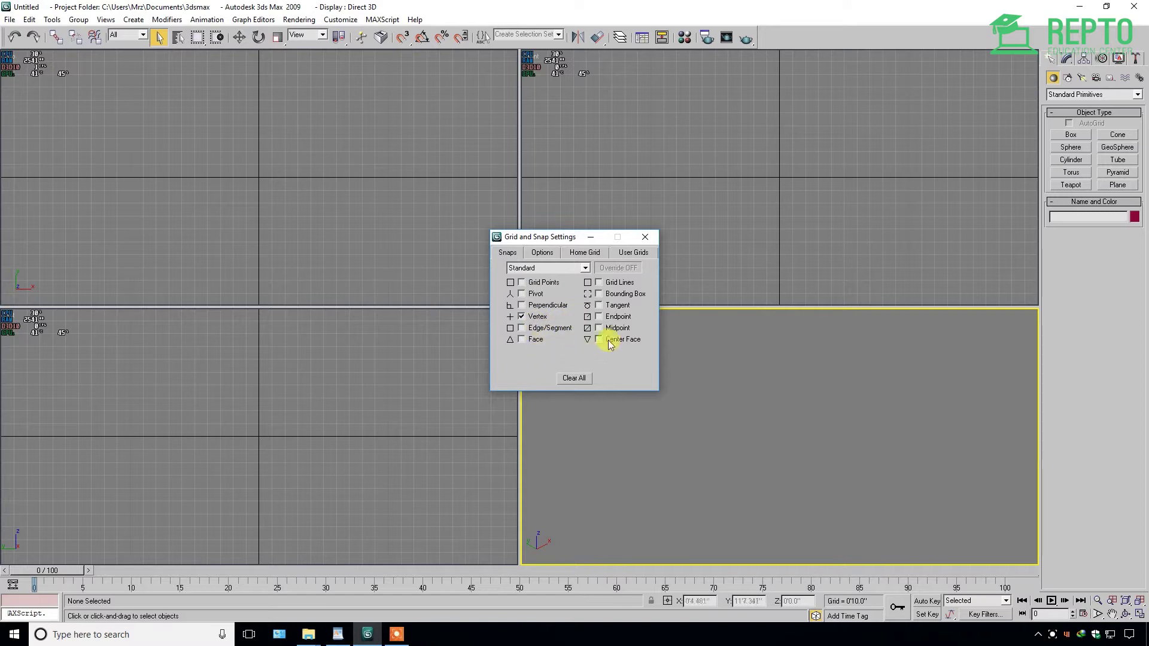
click(584, 381)
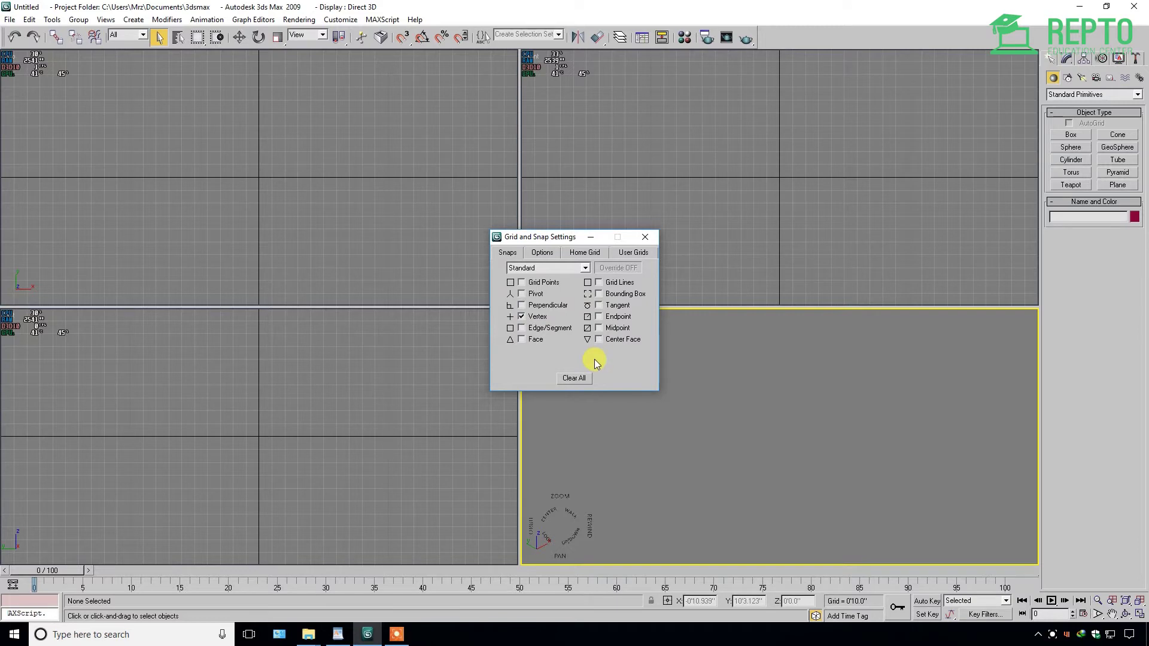
click(541, 254)
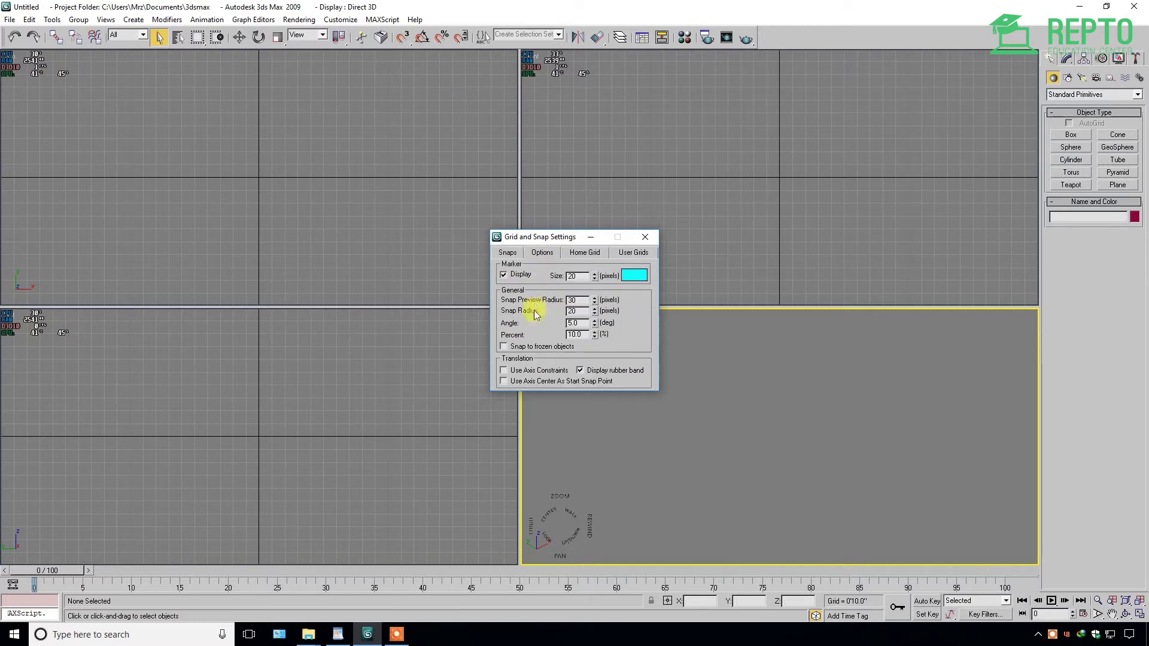
double_click(585, 324)
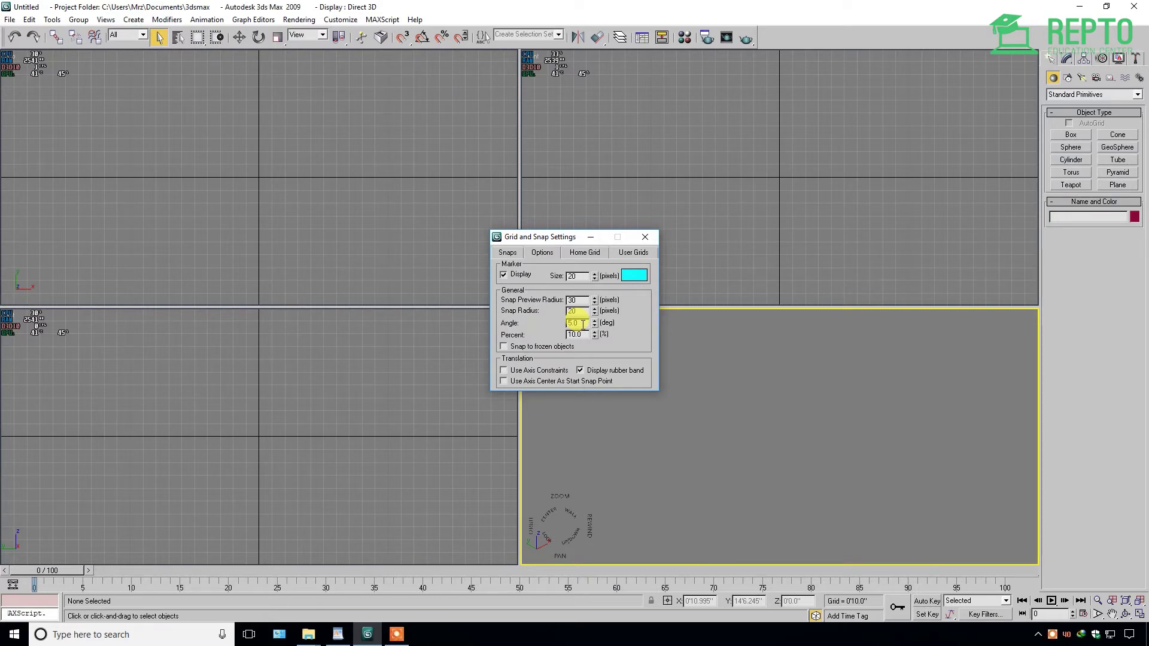
text(45)
key(Tab)
double_click(573, 323)
click(643, 239)
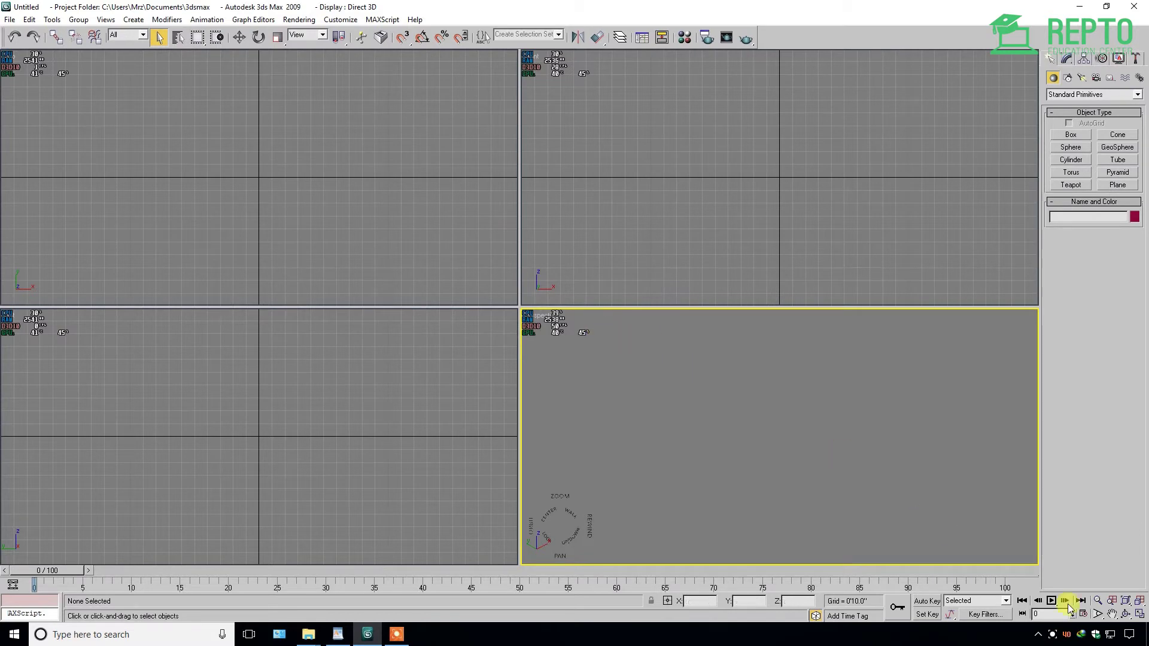
Change the viewport layout to one wide view over two smaller ones
right_click(1140, 618)
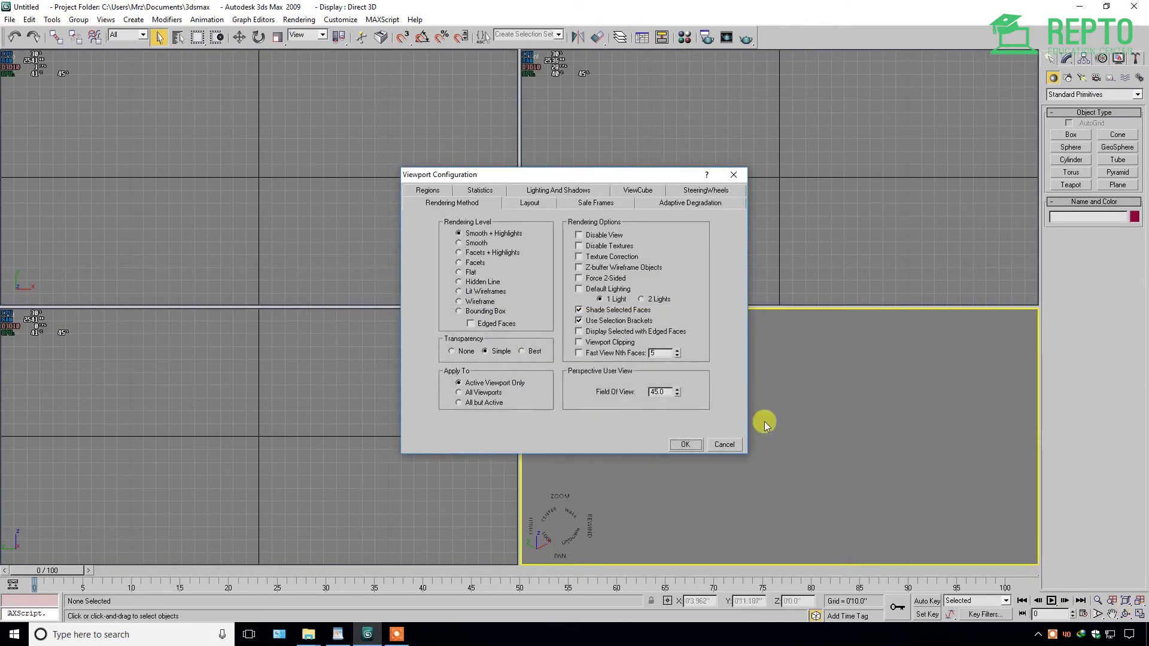
click(530, 203)
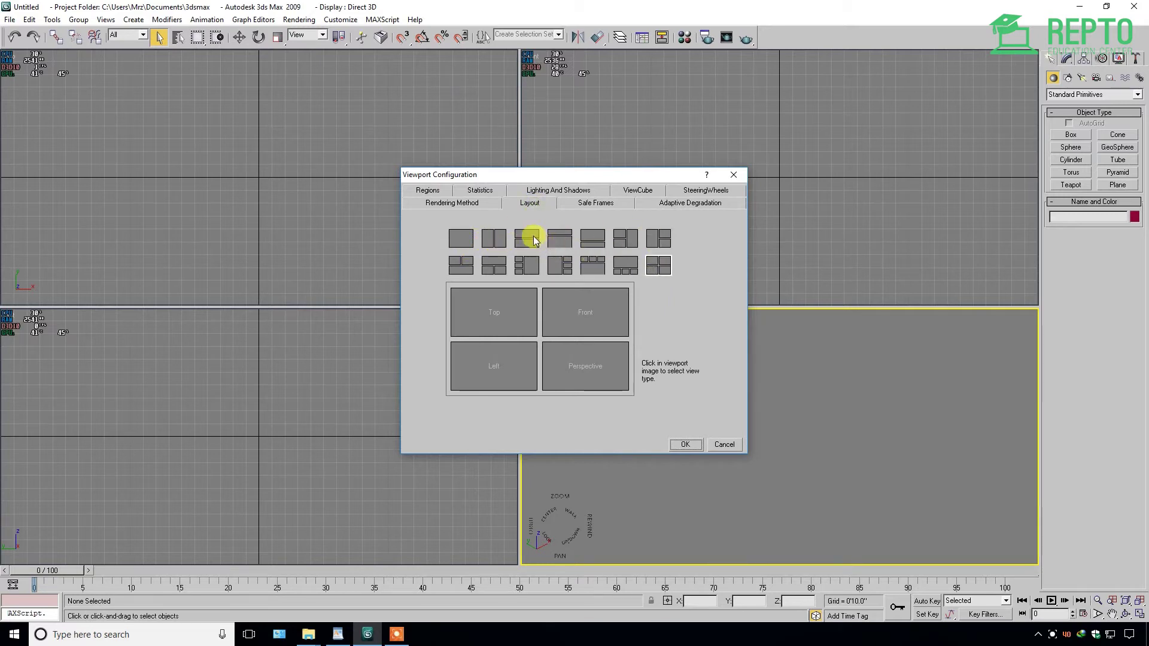
click(494, 239)
click(527, 239)
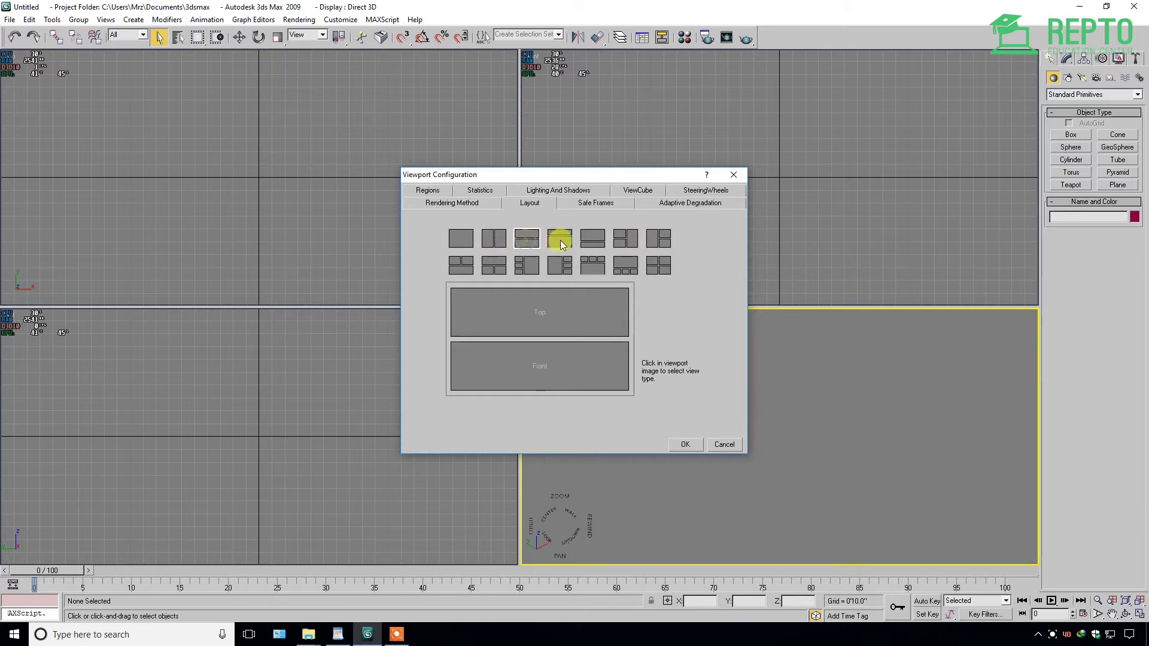
click(559, 264)
click(497, 264)
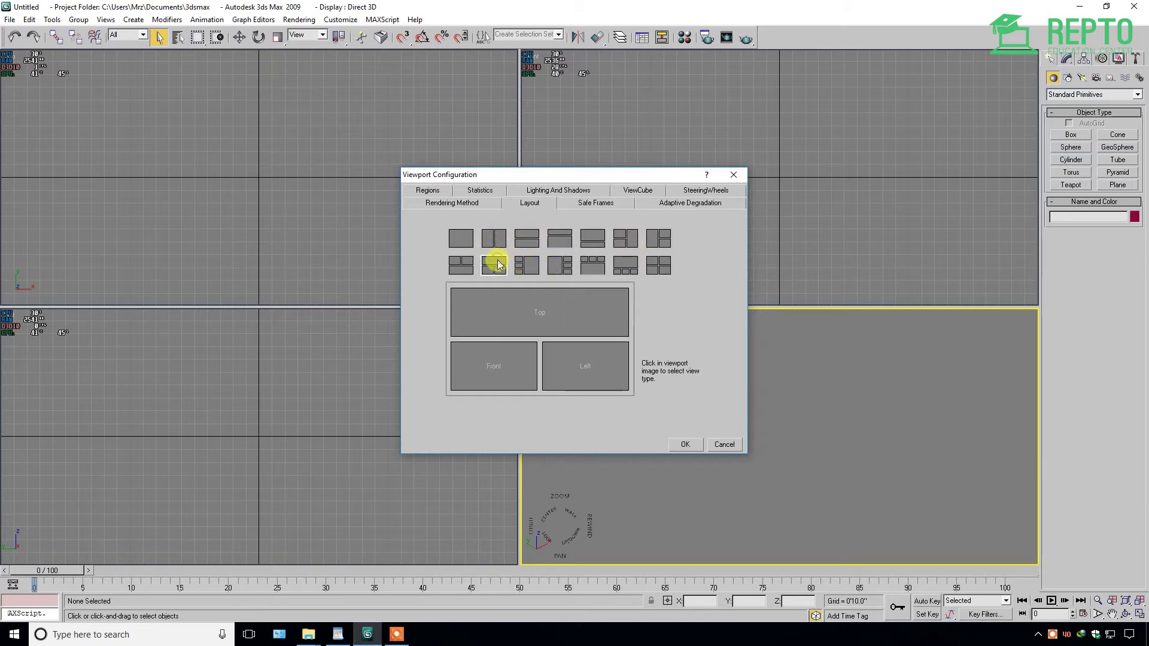
click(684, 444)
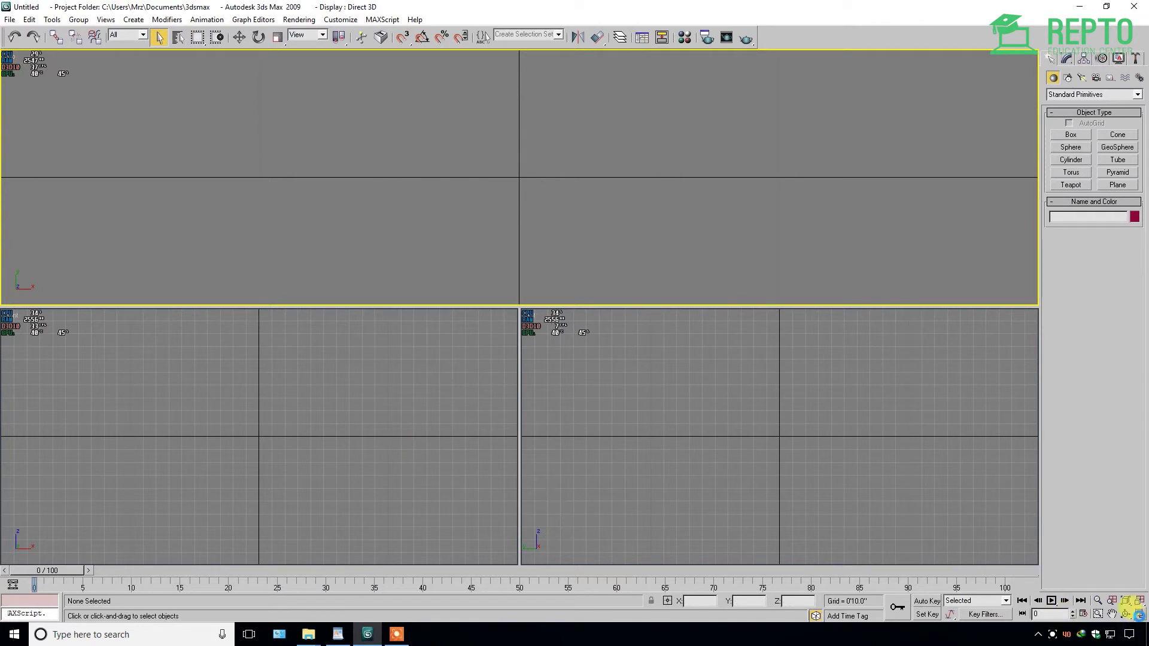
Restore the four equal viewport panes layout
right_click(1133, 607)
click(658, 265)
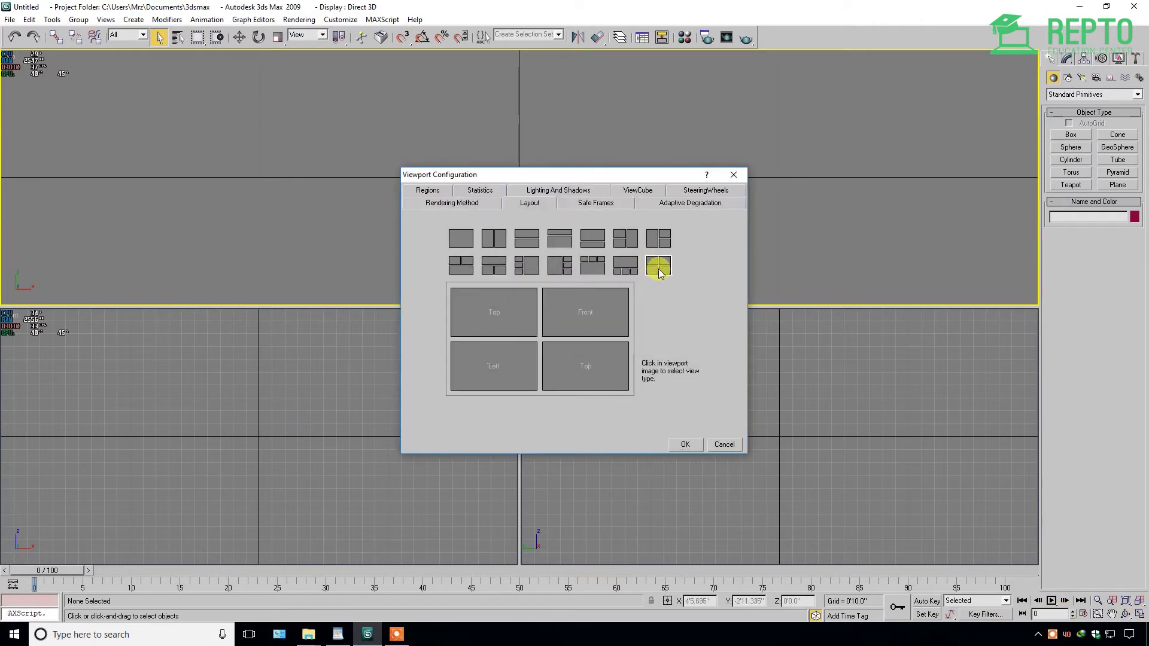
click(684, 444)
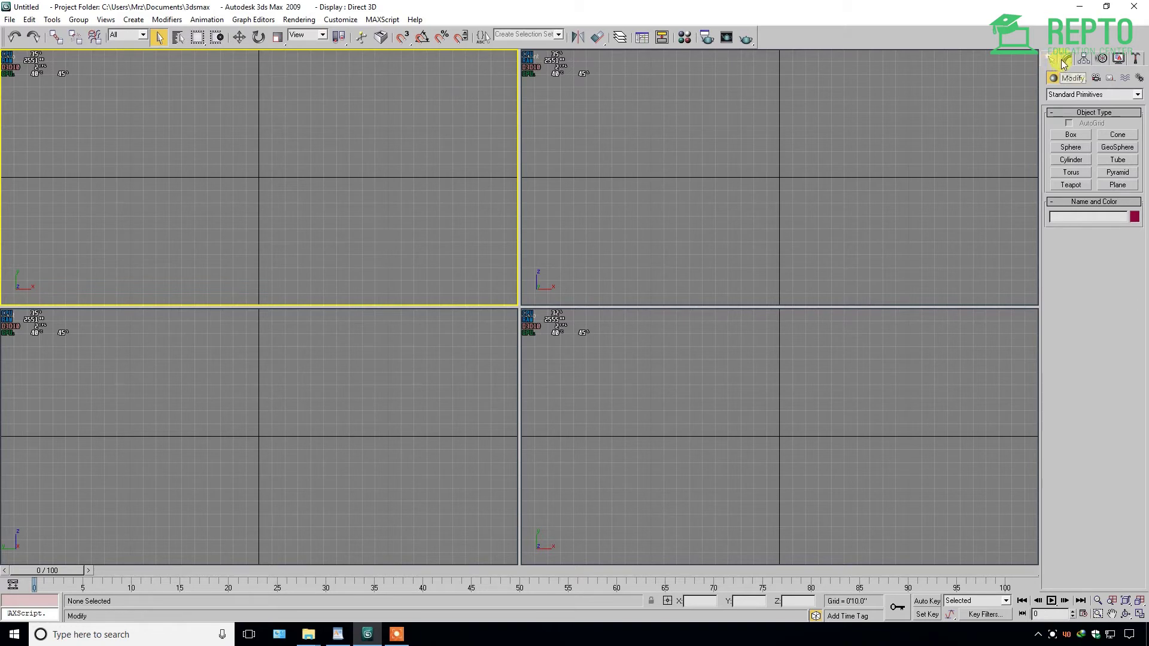
Switch between the Modify and Create panels, ending on Standard Primitives
click(1067, 58)
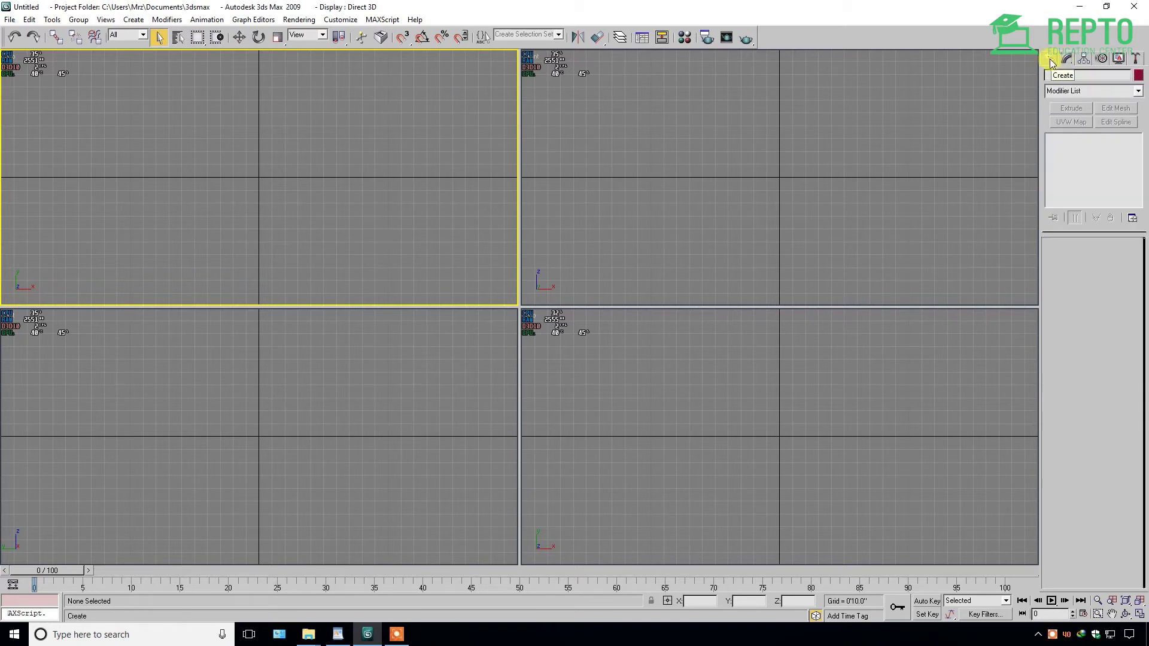
click(1052, 60)
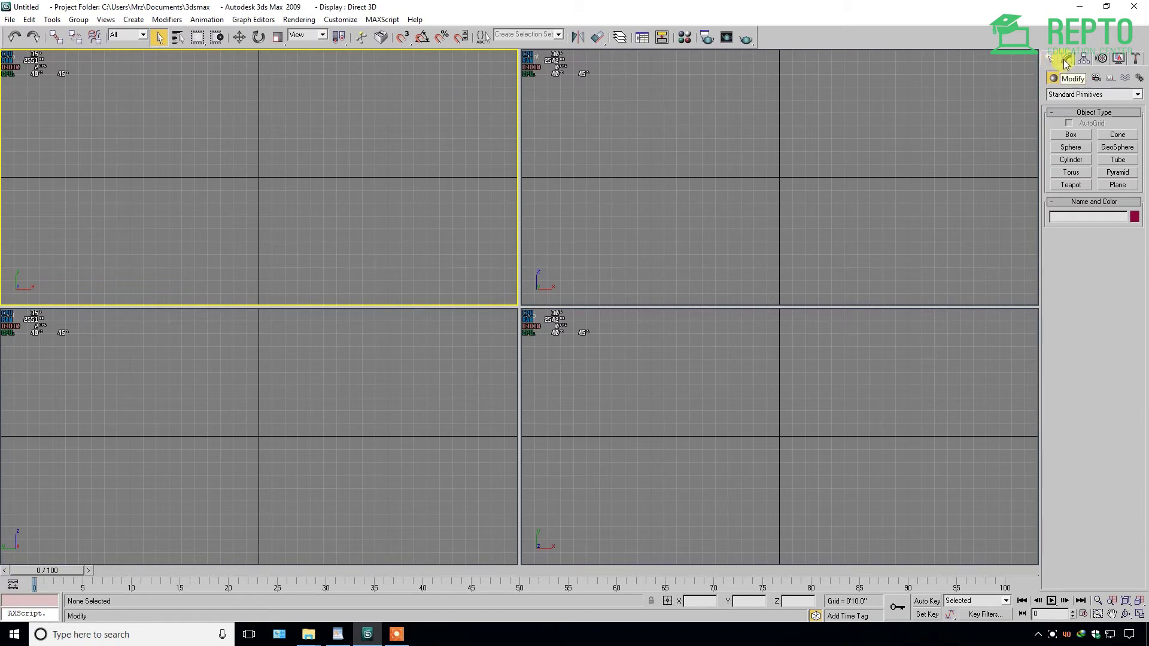
click(1066, 60)
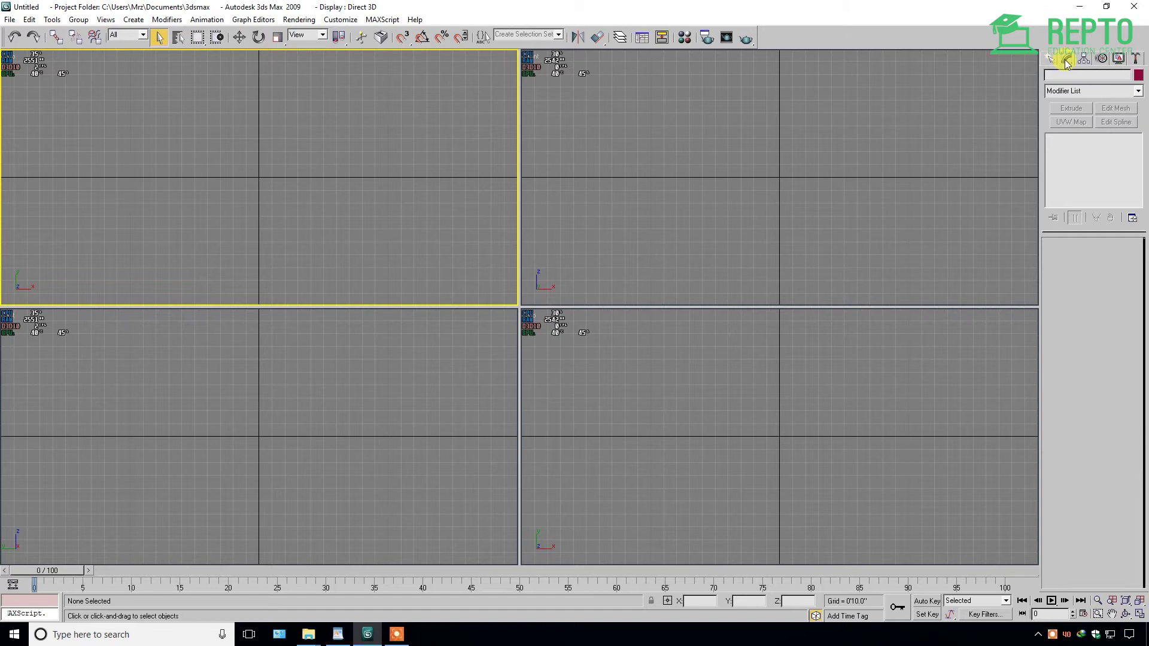
click(1052, 59)
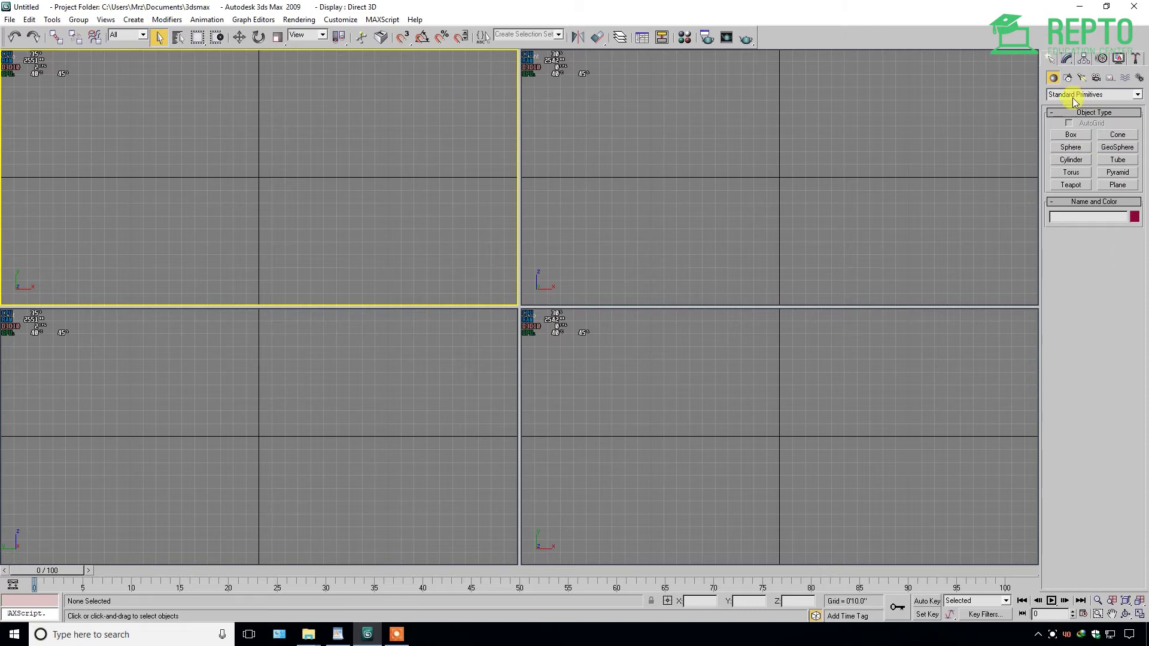
Make trial boxes in the Perspective viewport, discarding and undoing each attempt
click(1075, 139)
drag(711, 378, 774, 462)
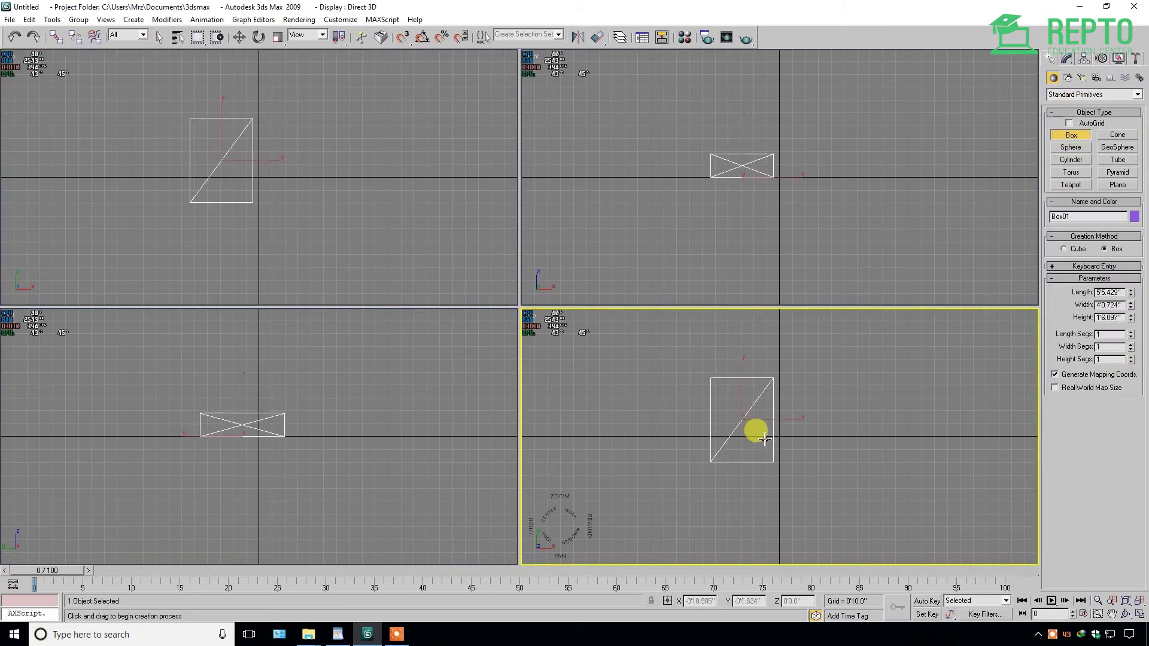
click(742, 414)
right_click(749, 415)
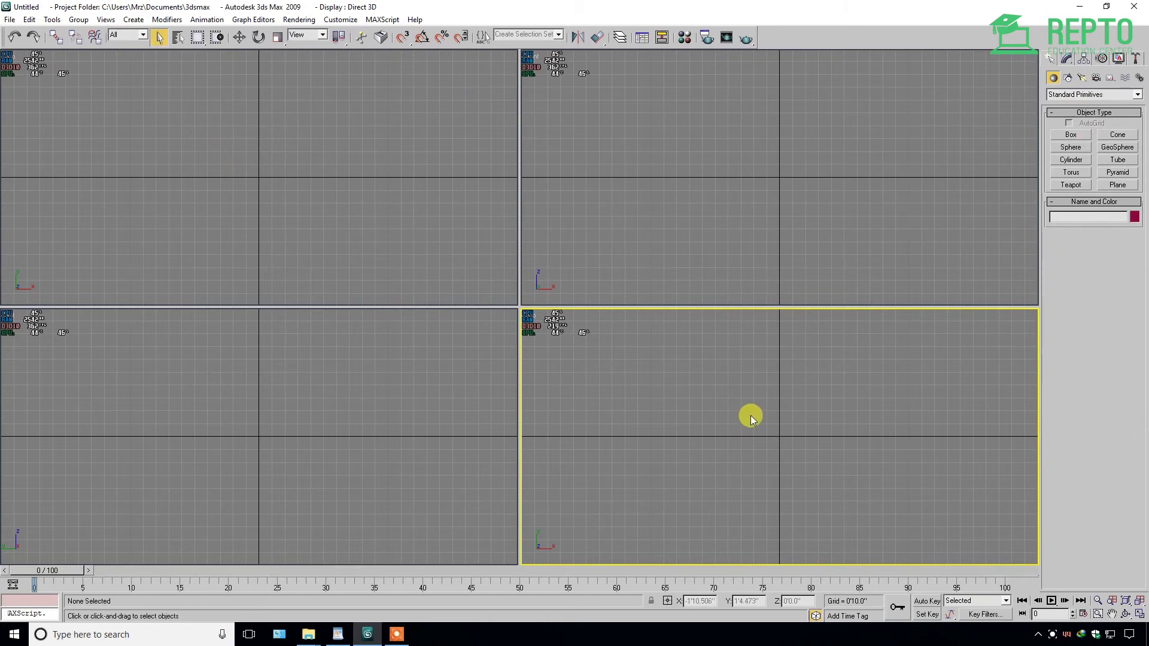
click(1071, 135)
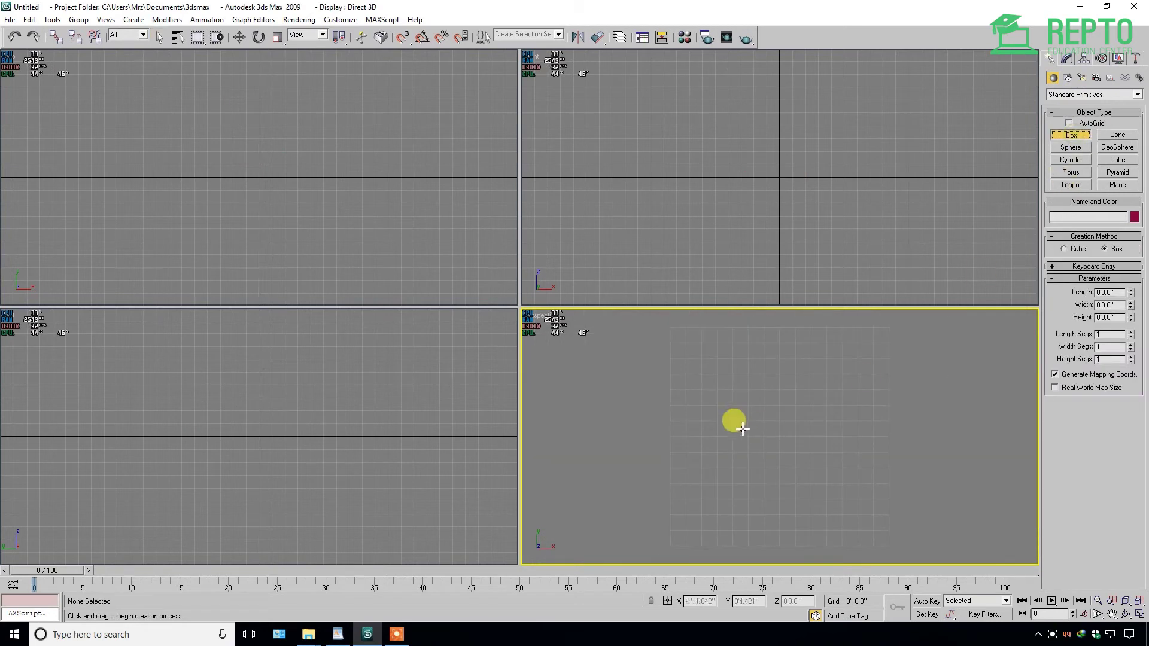
drag(735, 412, 794, 474)
right_click(775, 452)
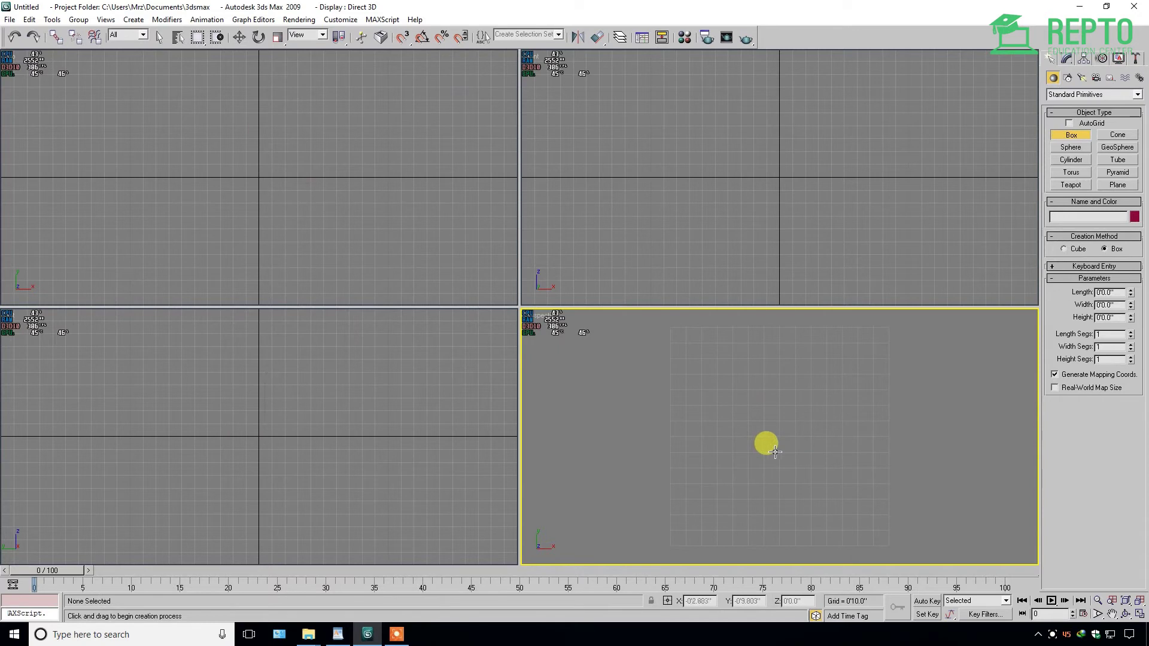
alt+middle_drag(757, 449, 755, 368)
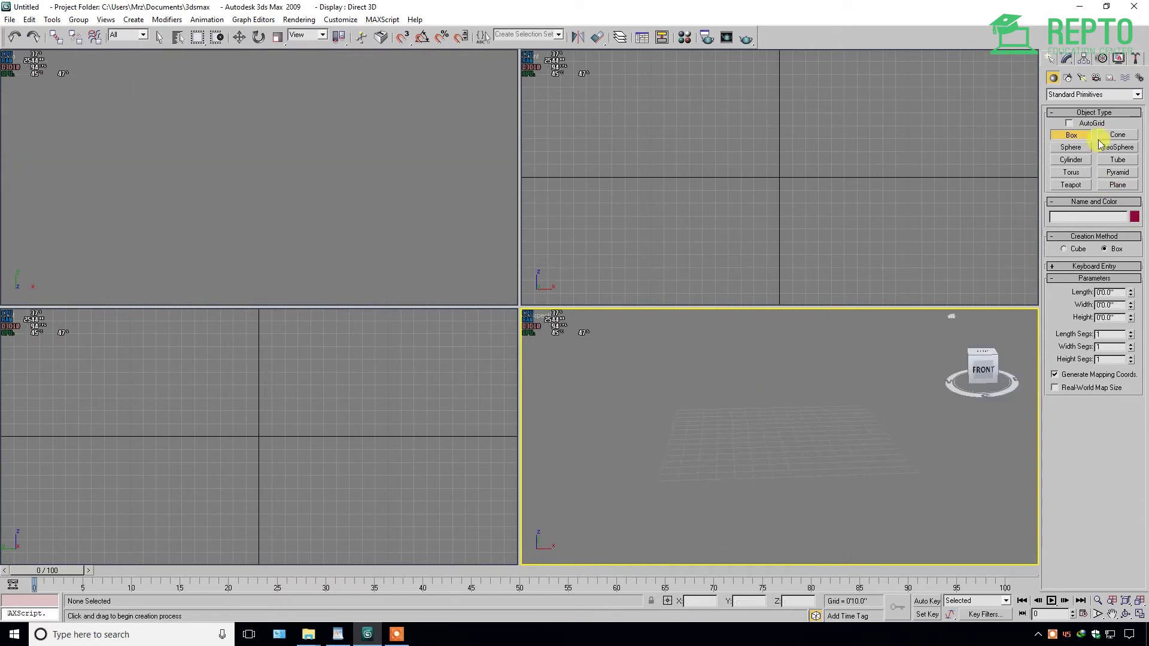
drag(724, 423, 789, 478)
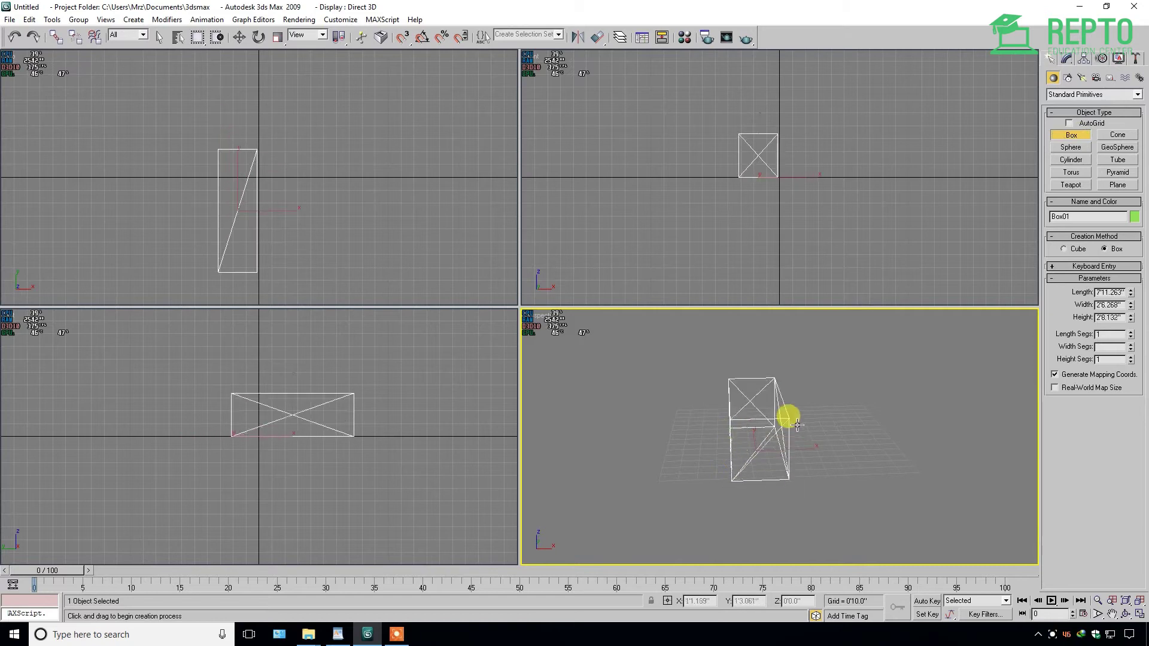
click(796, 411)
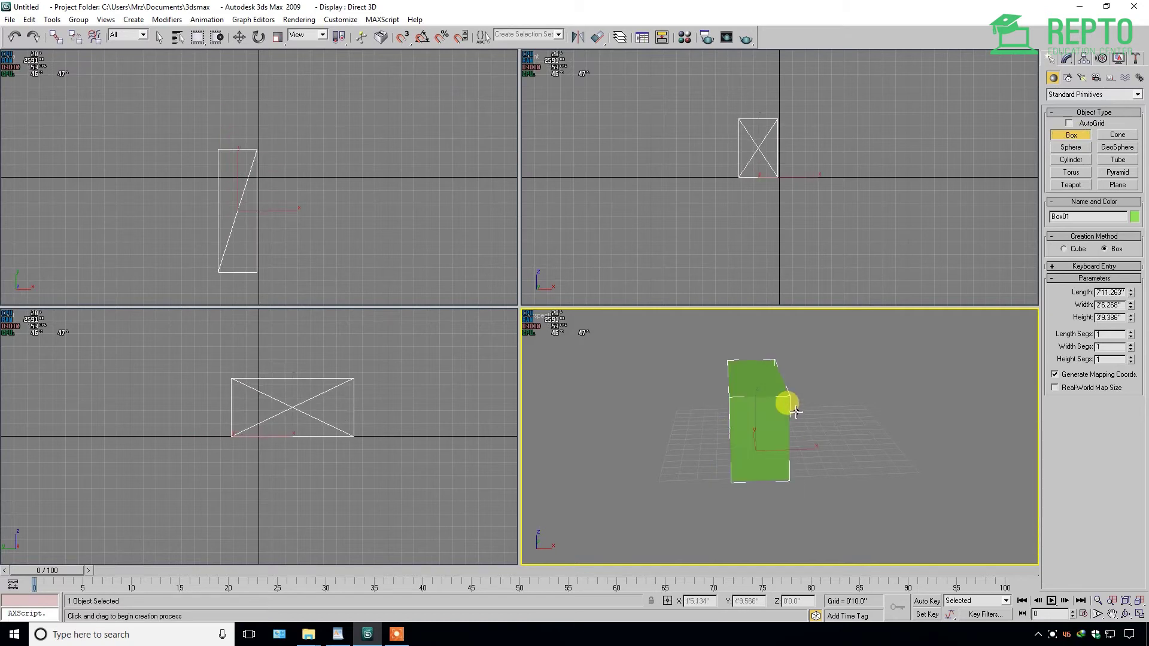
key(ctrl+z)
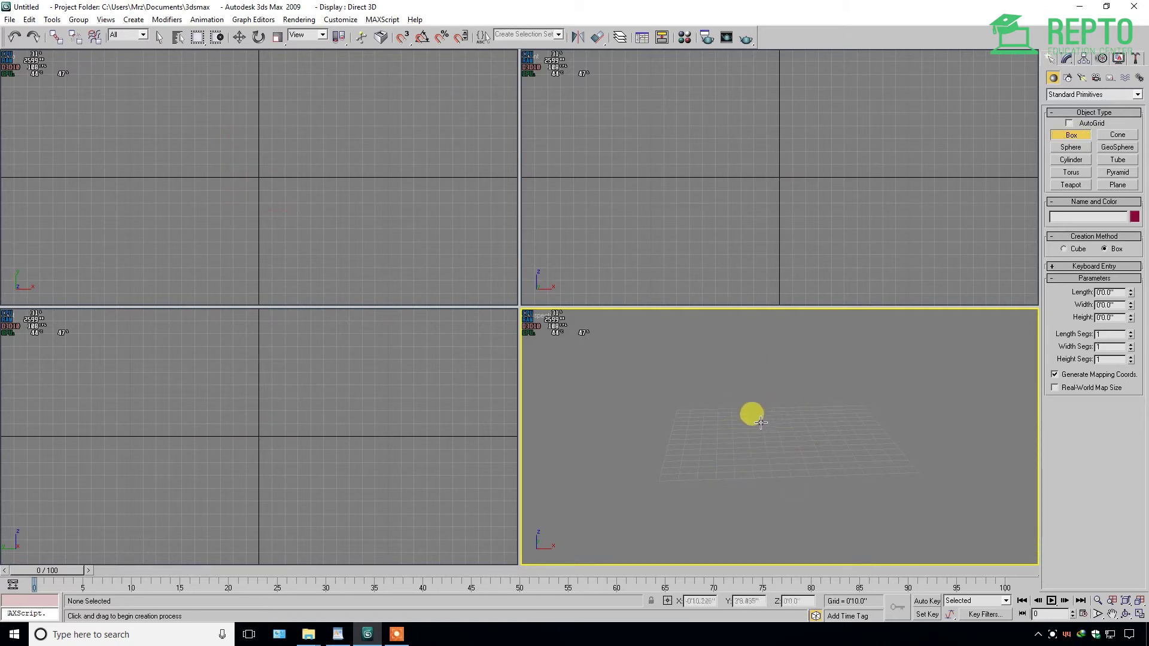
right_click(745, 417)
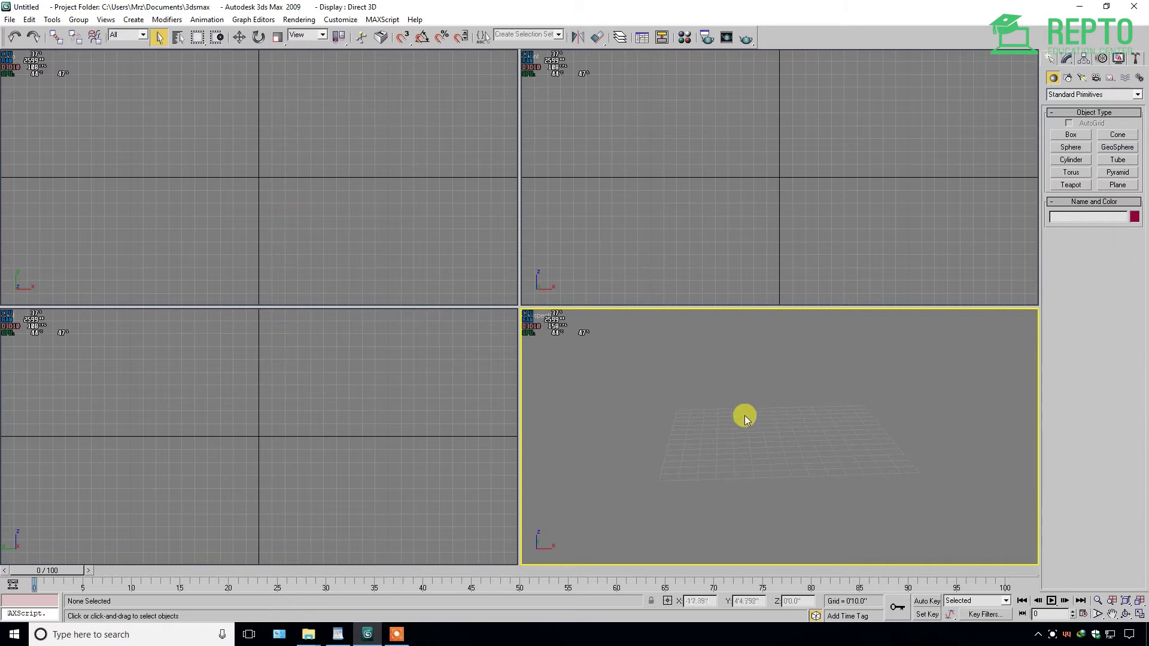
Create Box01 in Perspective with a height of 4'10.965" and reposition the view
click(1071, 134)
drag(728, 419, 784, 480)
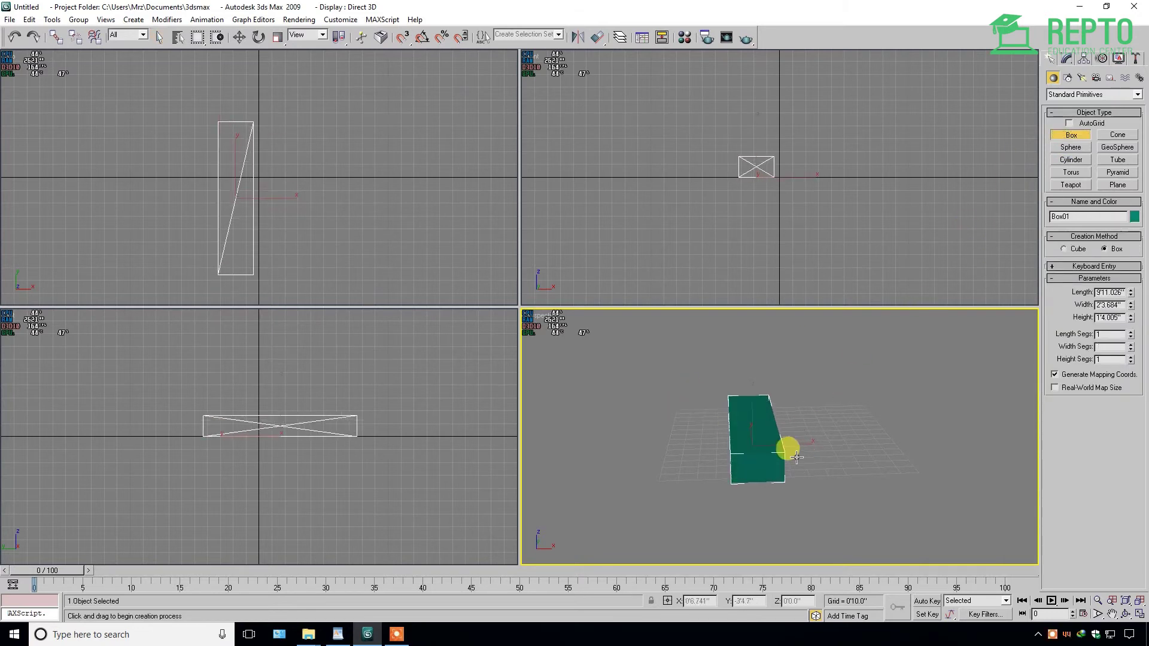
click(774, 502)
mouse_move(774, 503)
alt+middle_down()
mouse_move(870, 512)
mouse_move(918, 495)
mouse_move(729, 518)
mouse_move(587, 487)
mouse_move(834, 492)
mouse_move(764, 485)
mouse_move(762, 506)
mouse_move(813, 502)
alt+middle_up()
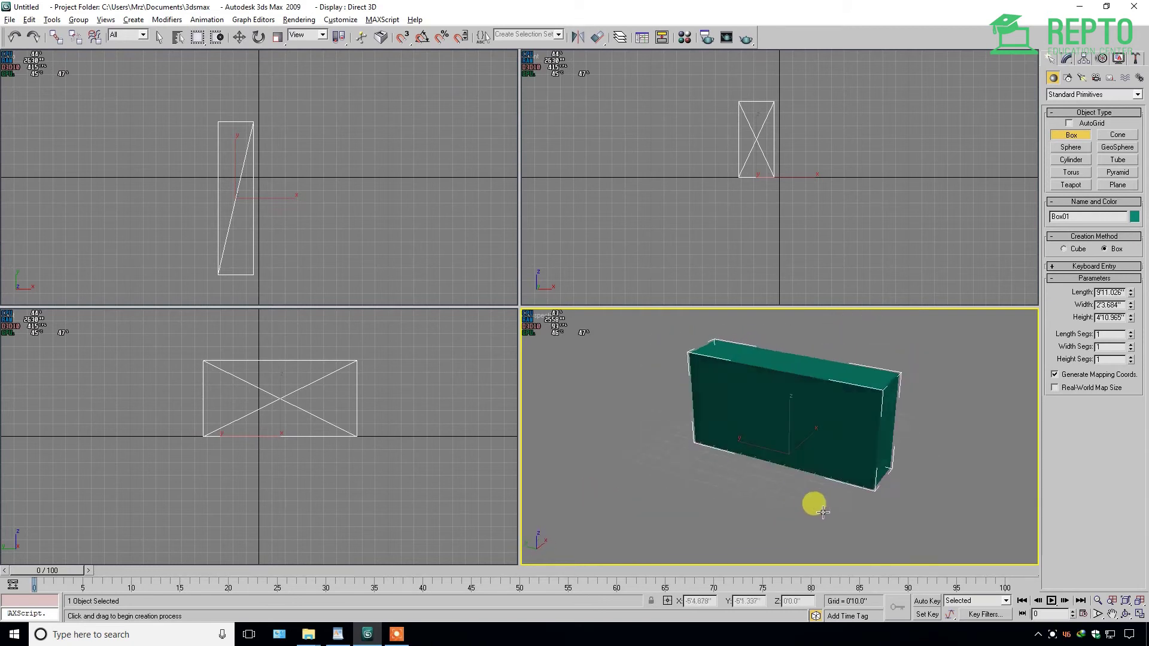
right_click(954, 367)
middle_drag(953, 367, 806, 424)
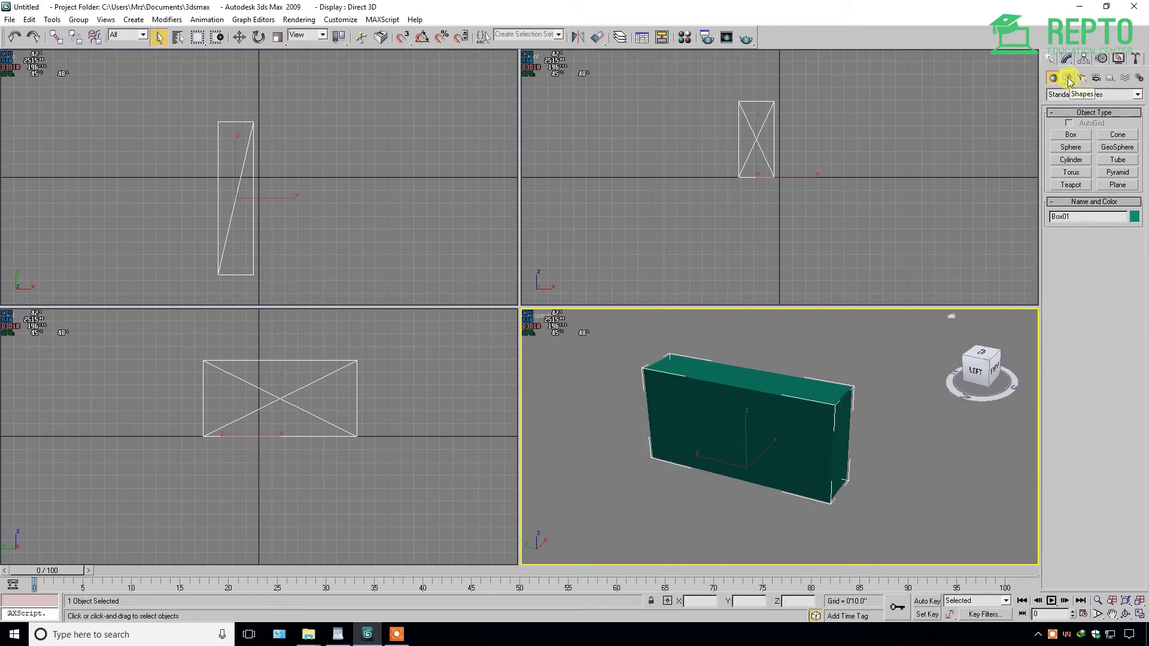
Draw an open multi-point line spline in the Top viewport
click(1069, 79)
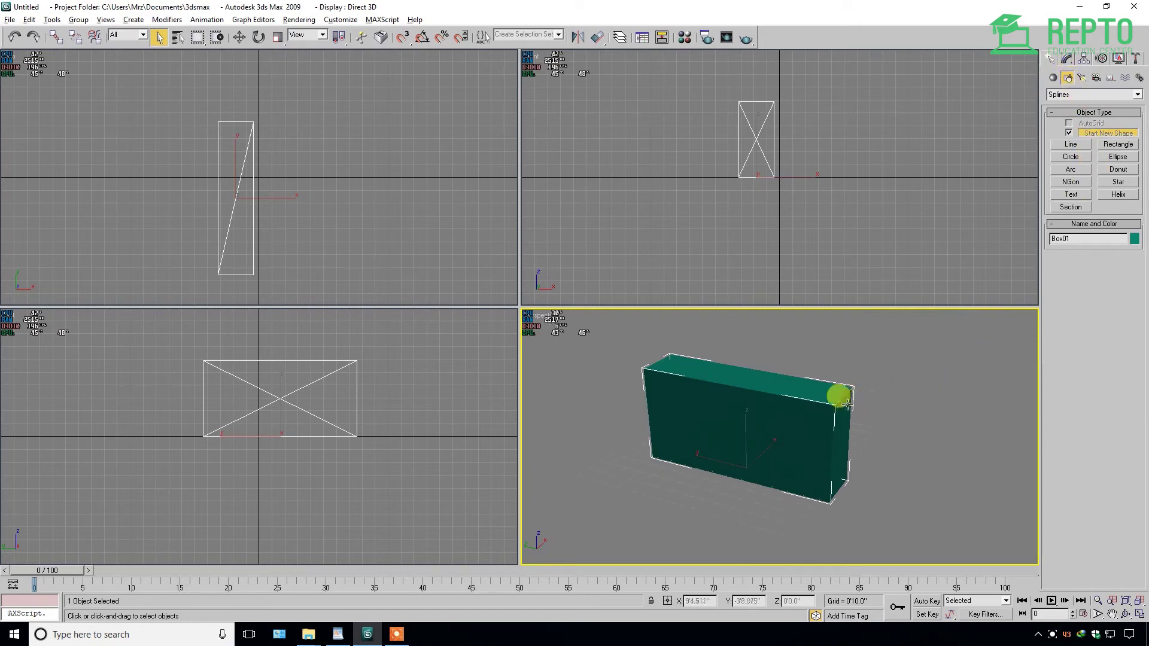
alt+middle_drag(847, 404, 728, 428)
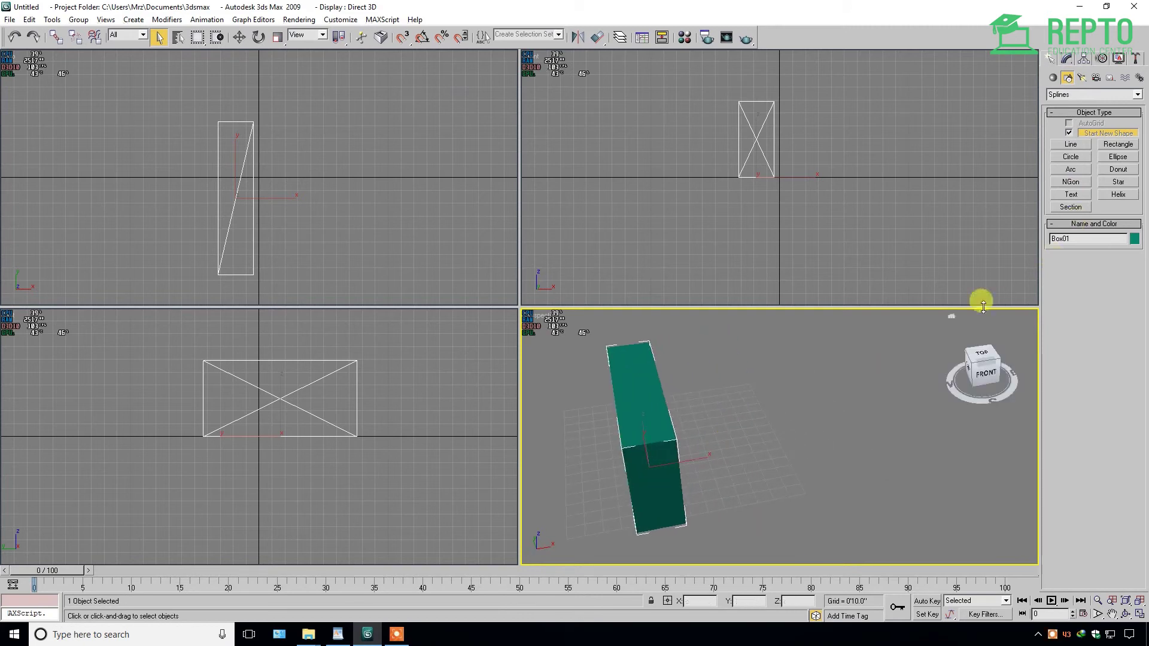
alt+middle_drag(803, 384, 847, 387)
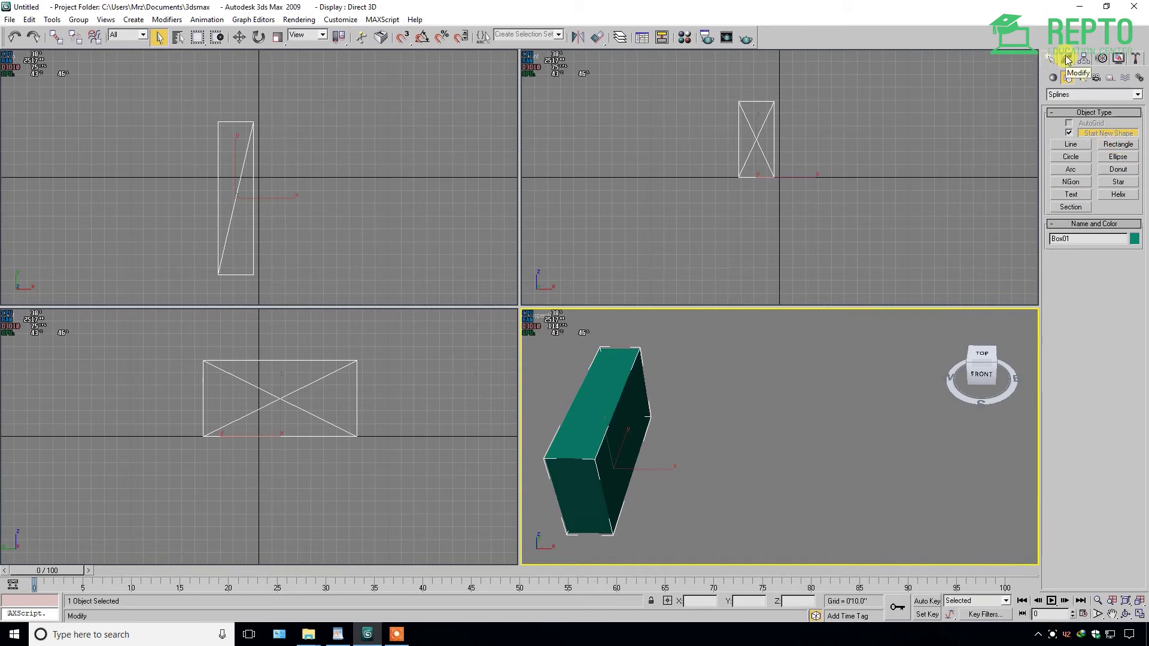
click(1071, 144)
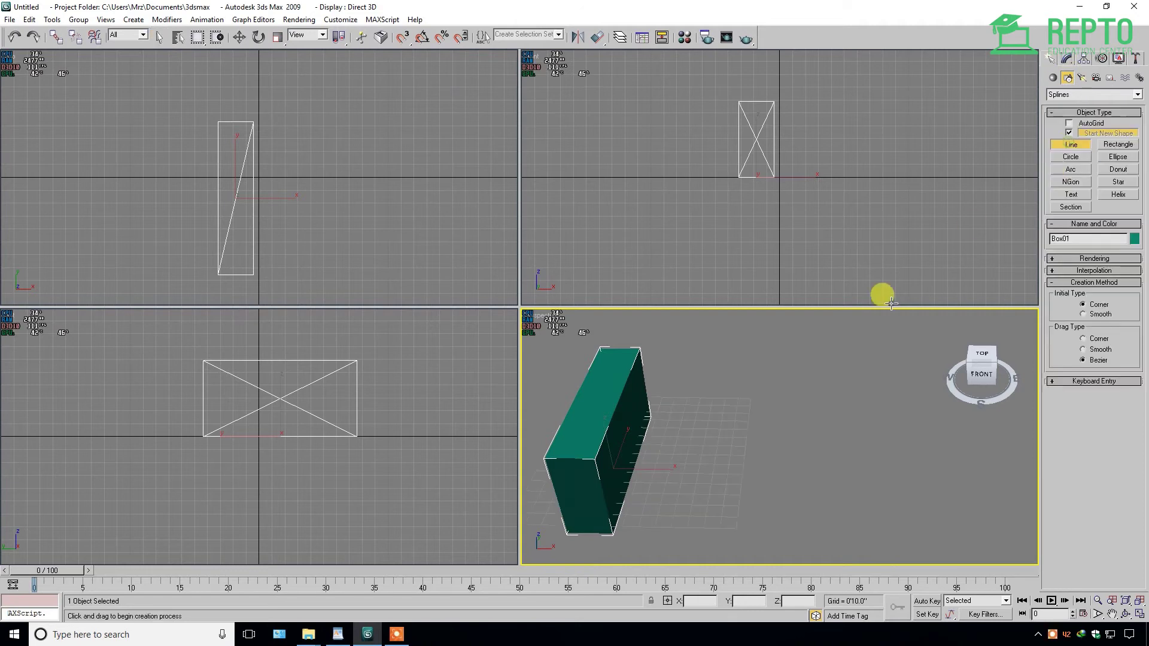
click(360, 111)
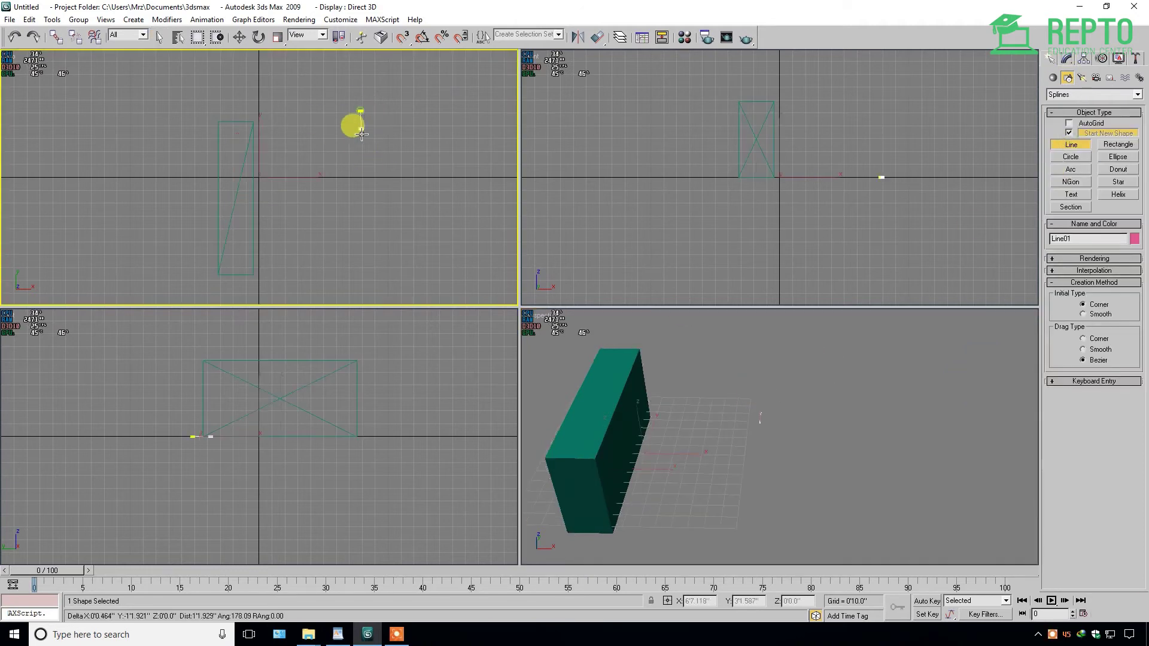
click(351, 260)
click(464, 260)
key(f)
key(t)
click(410, 190)
right_click(407, 125)
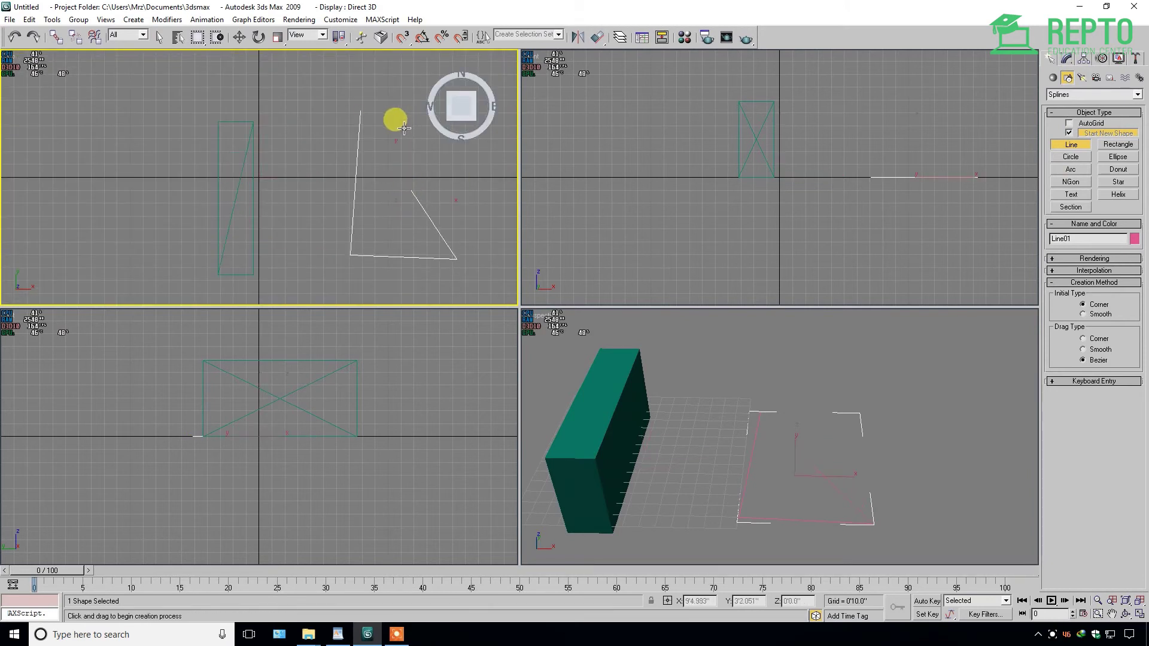
Drag out a rectangle in the Top viewport
click(1114, 146)
drag(159, 107, 261, 243)
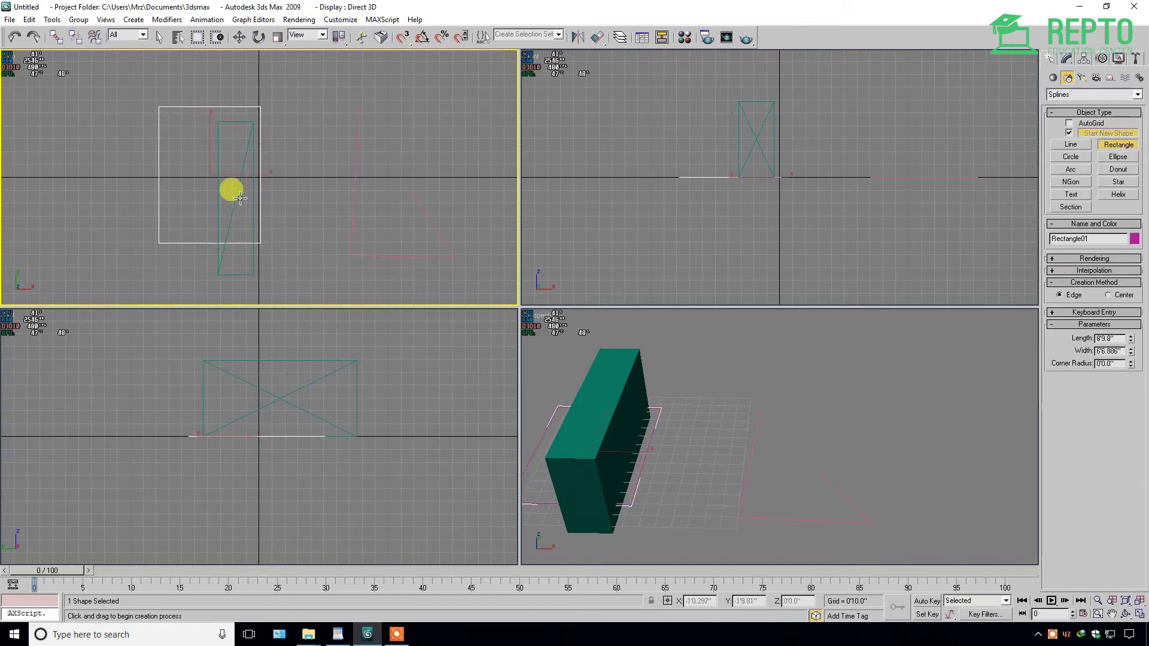
right_click(293, 179)
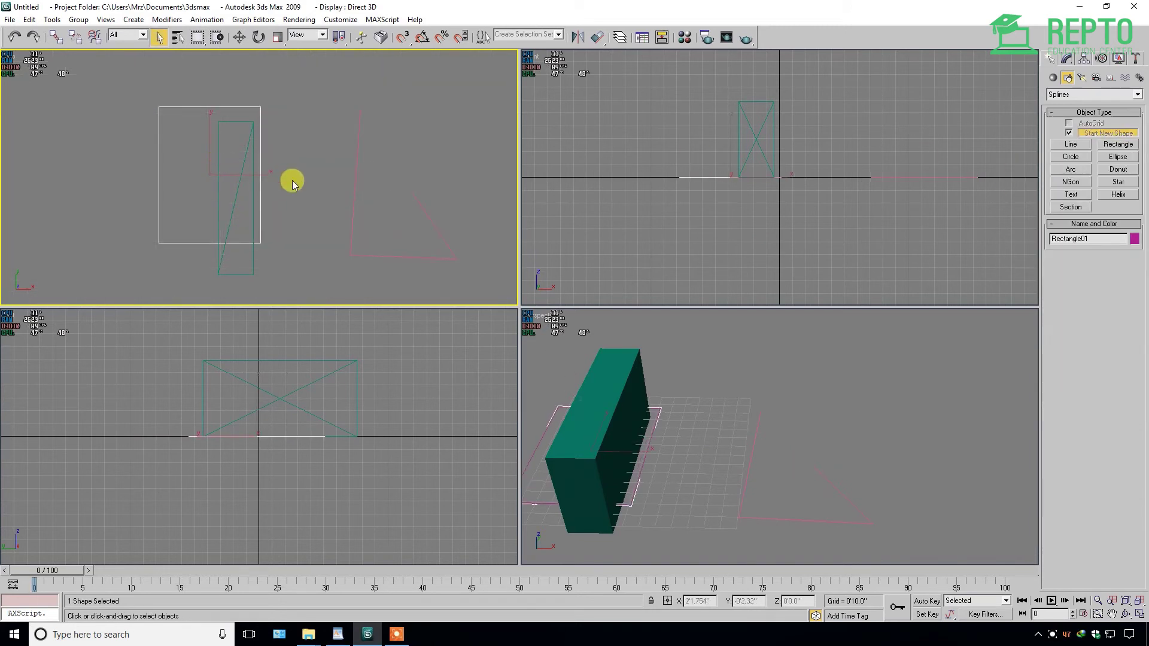
middle_drag(402, 159, 293, 196)
Draw an arc beside the other shapes and exit arc creation
click(1070, 169)
click(293, 191)
drag(294, 191, 356, 142)
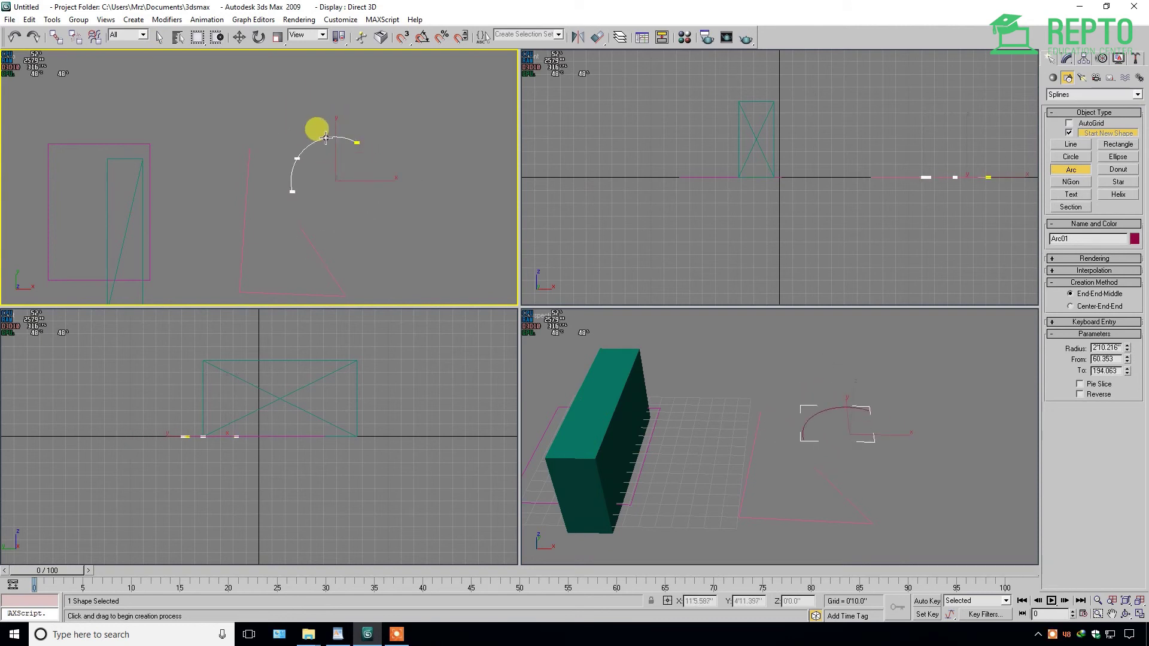
click(329, 145)
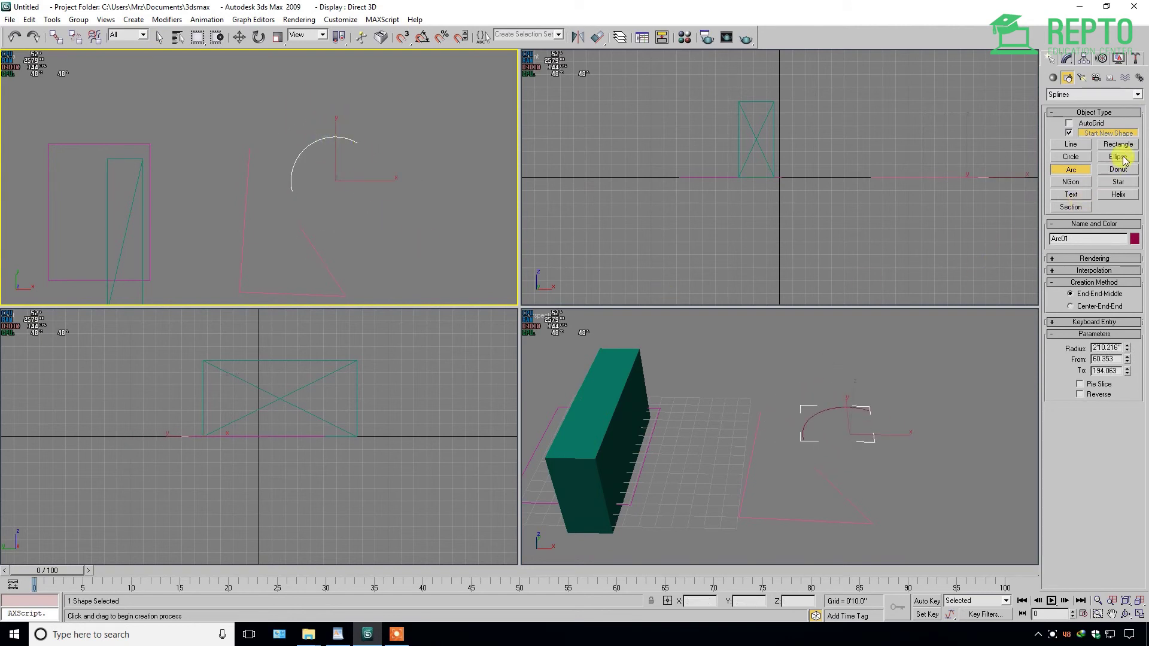
key(Escape)
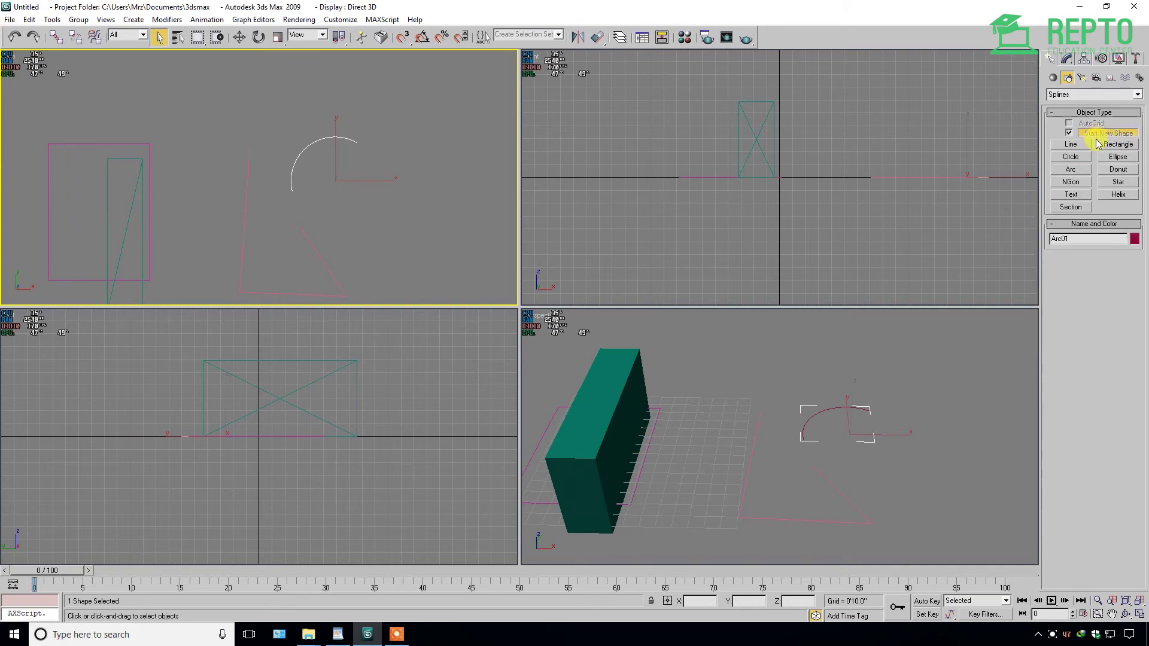
Browse the Geometry categories and Shapes, then show the Photometric light types
click(1053, 78)
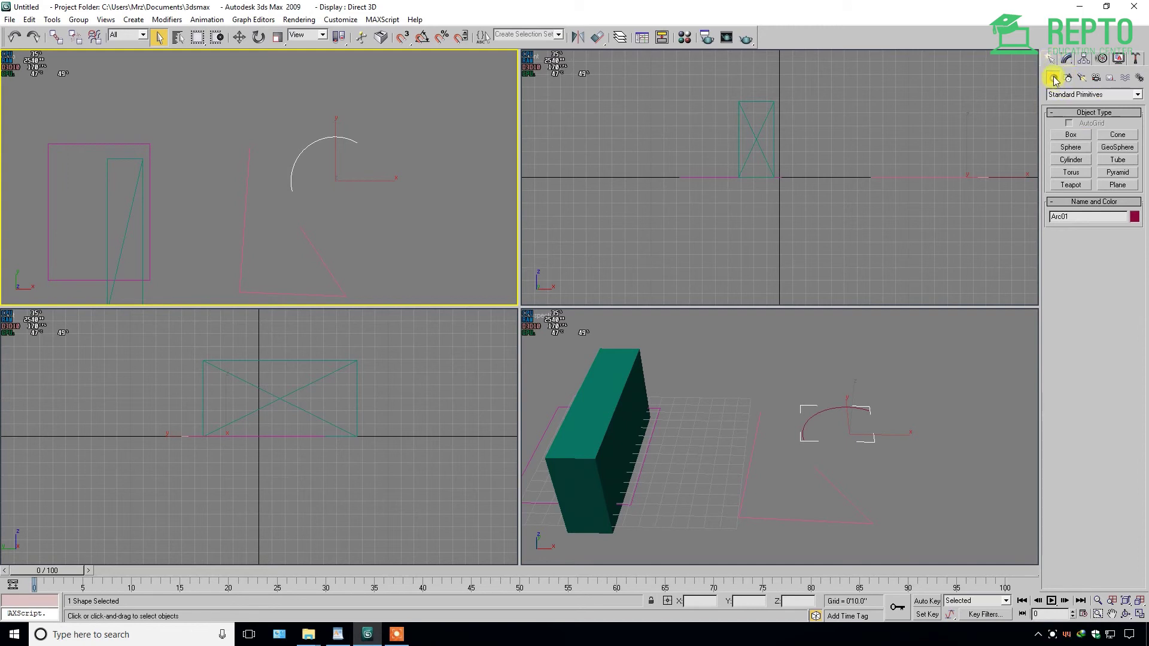
click(1077, 95)
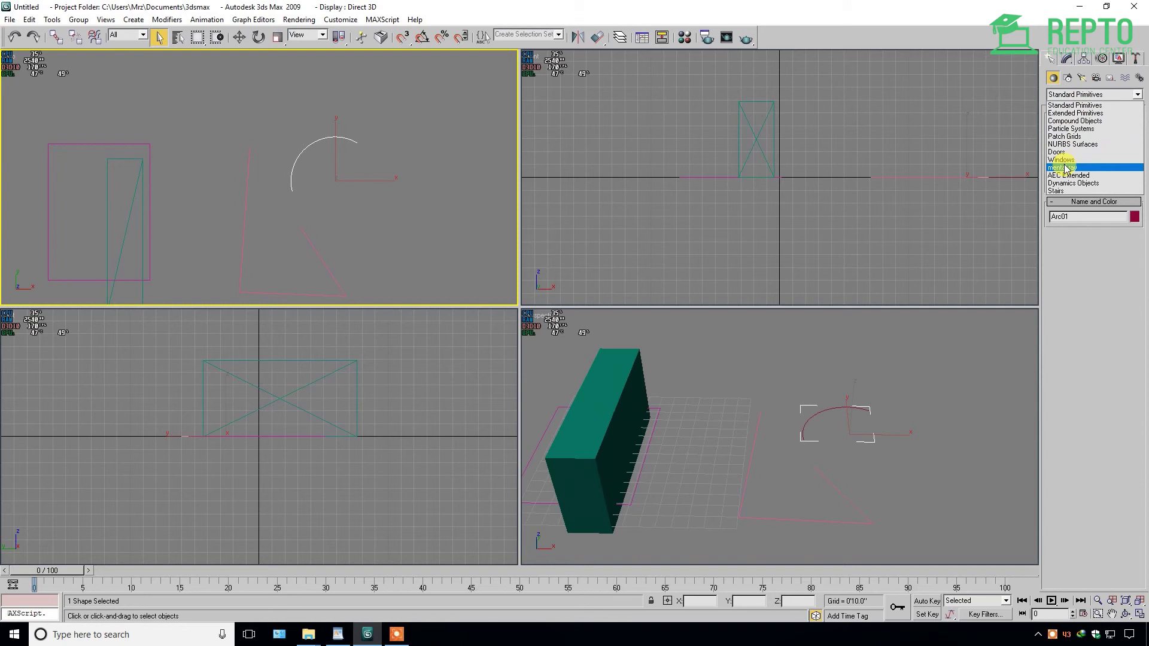
click(1071, 77)
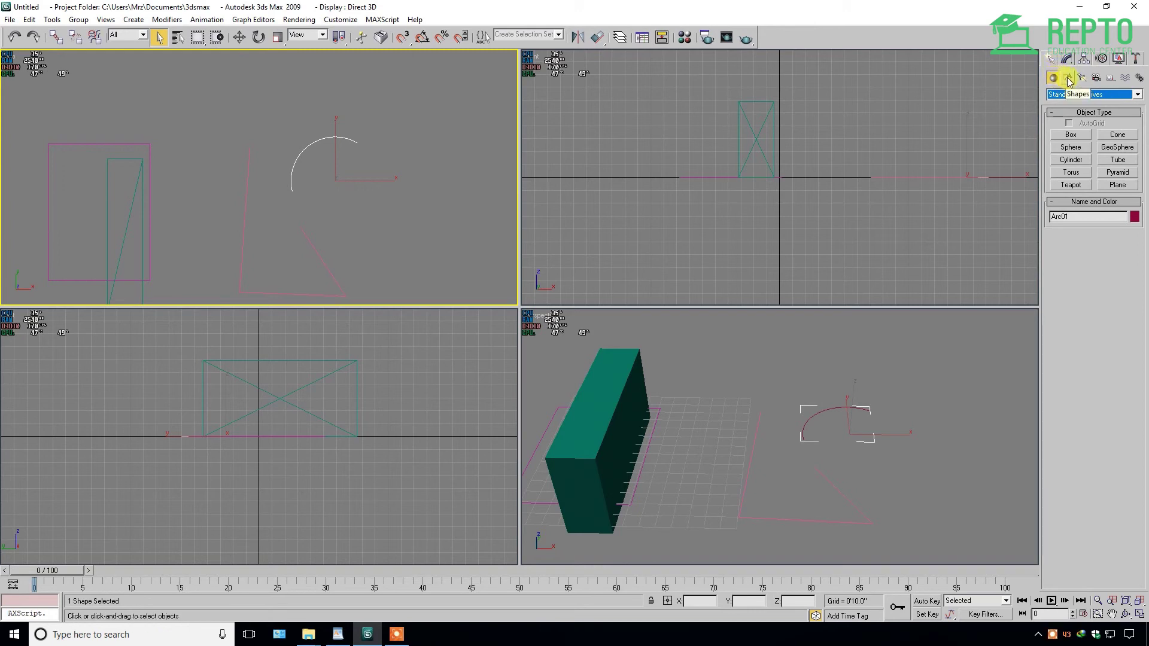
click(1069, 79)
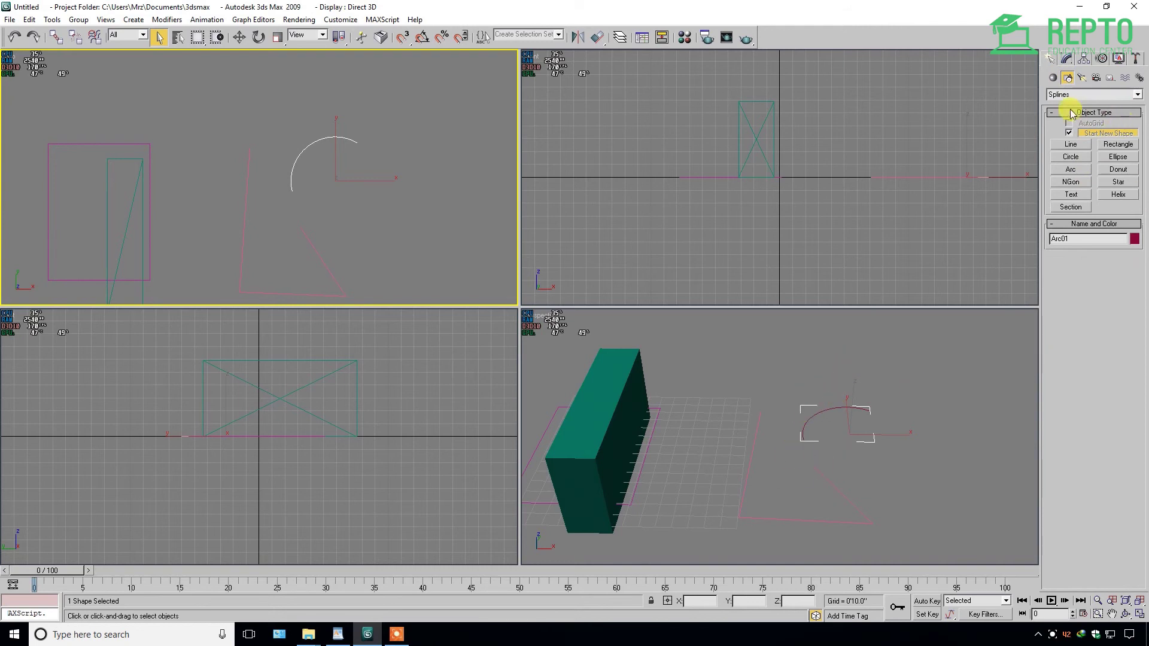
click(1082, 79)
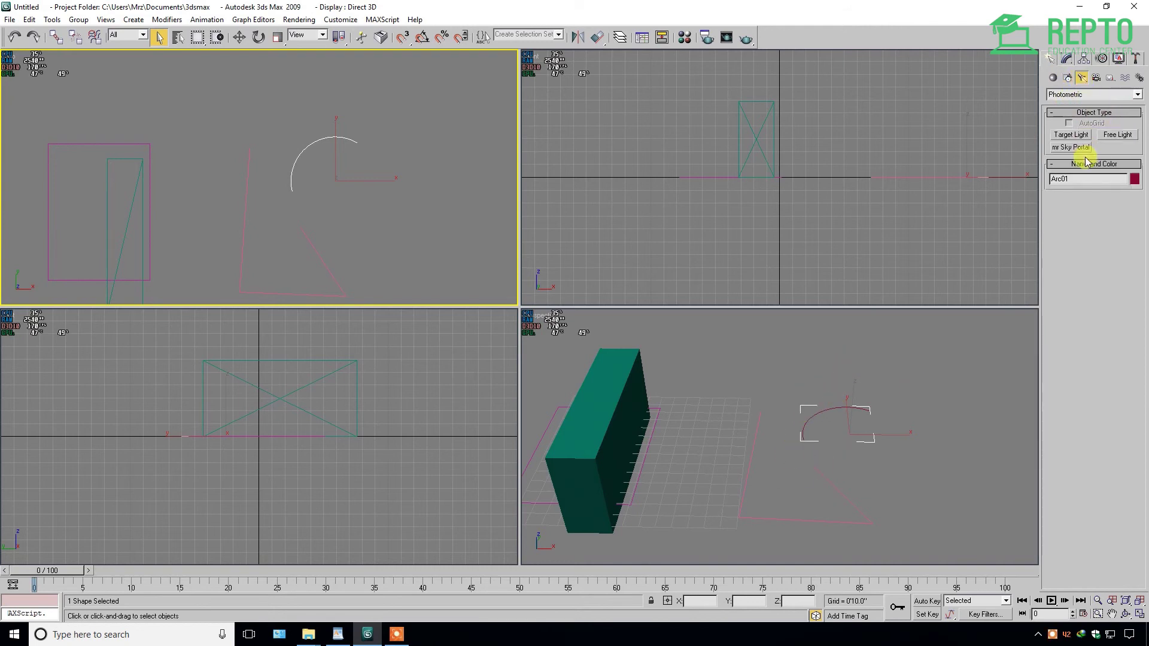
Toggle the light types between Standard and Photometric, then show the camera types
click(1091, 95)
click(1088, 113)
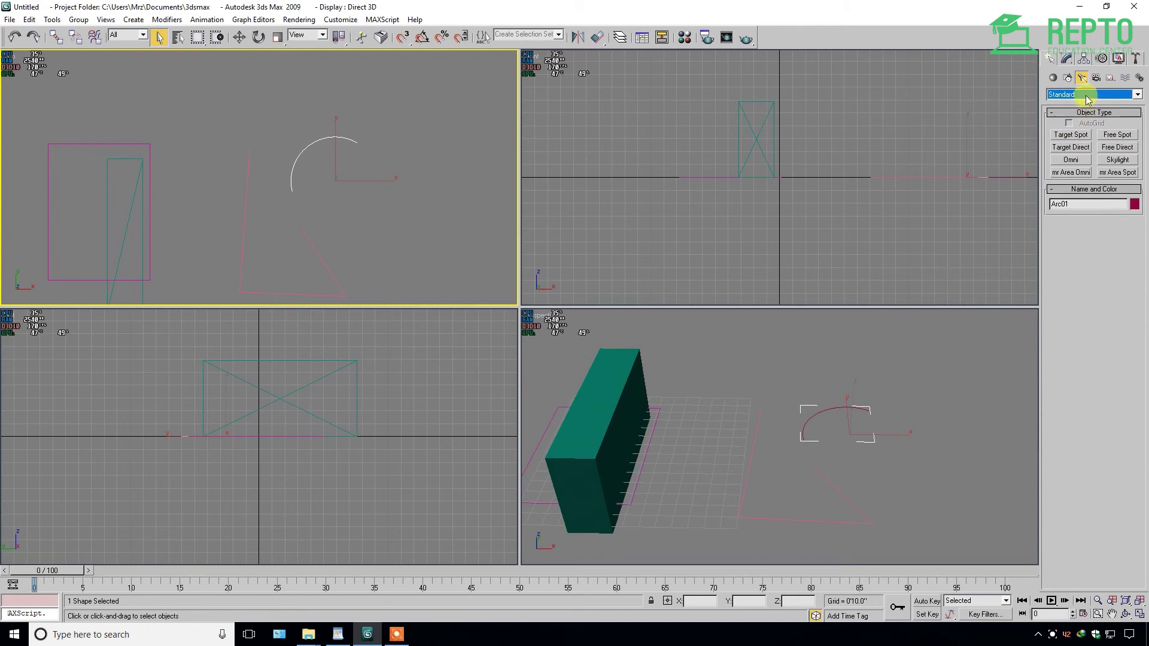
click(1089, 95)
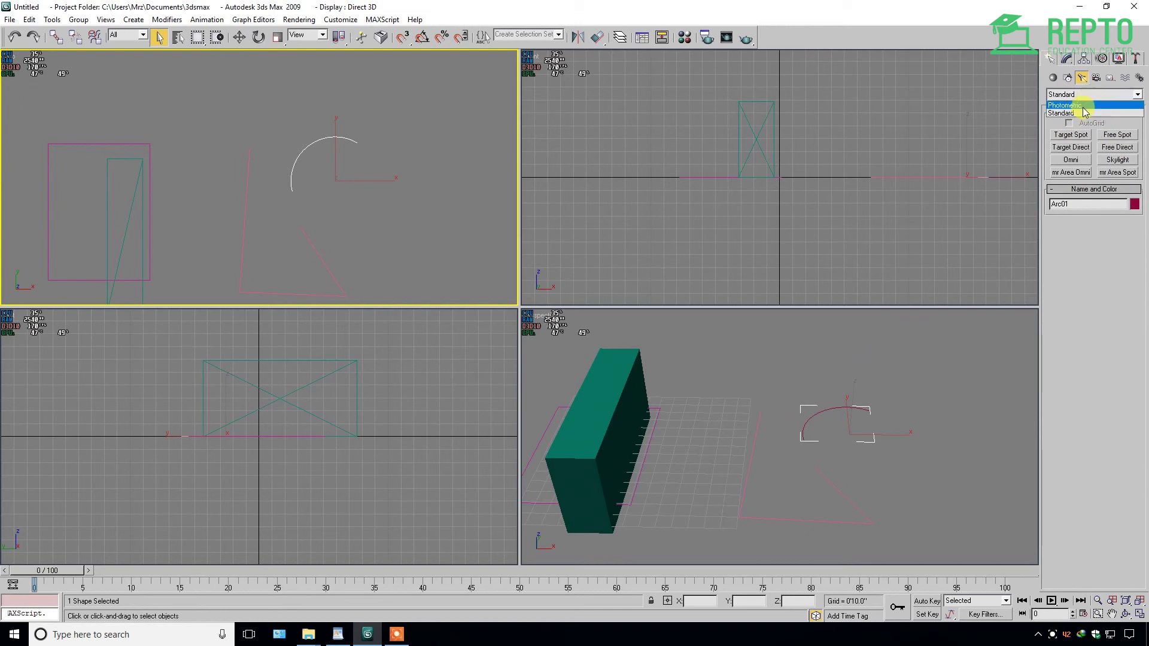
click(1086, 103)
click(1098, 79)
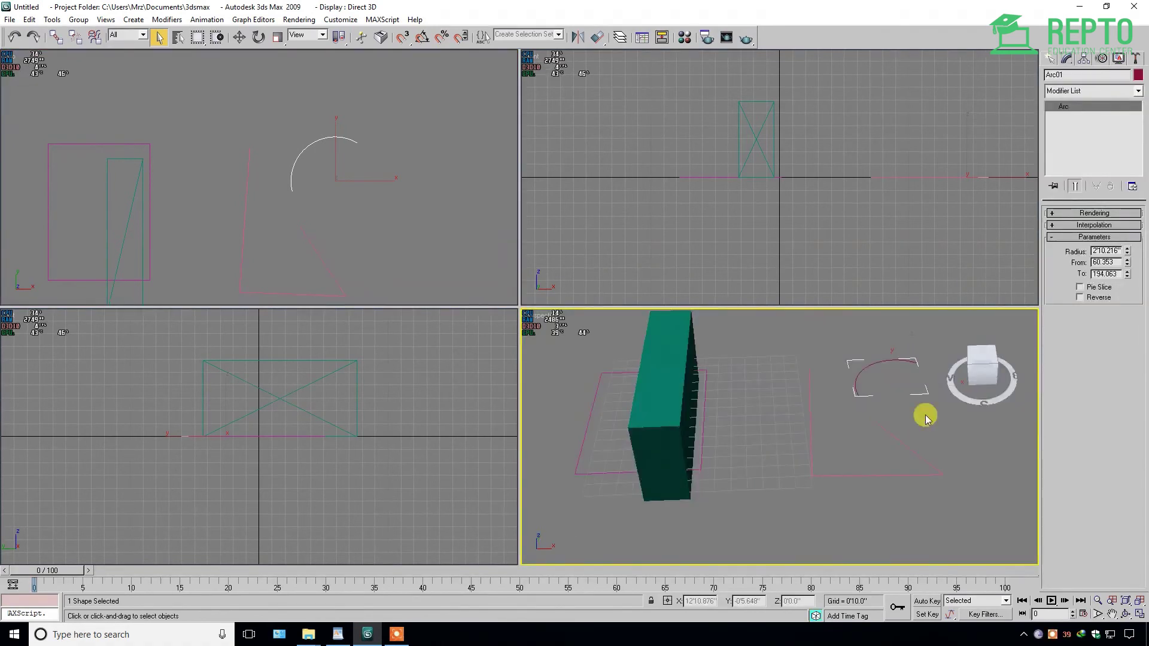
mouse_move(982, 375)
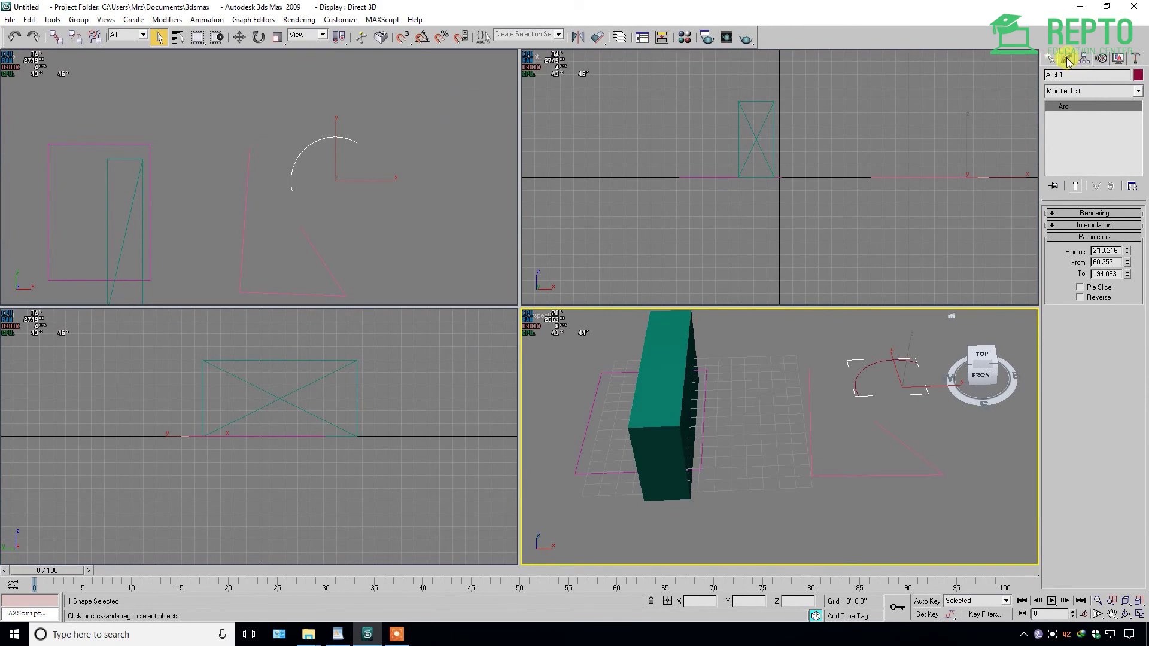
Show the Extrude, Edit Mesh, UVW Map and Edit Spline buttons, then open Configure Modifier Sets
right_click(1109, 92)
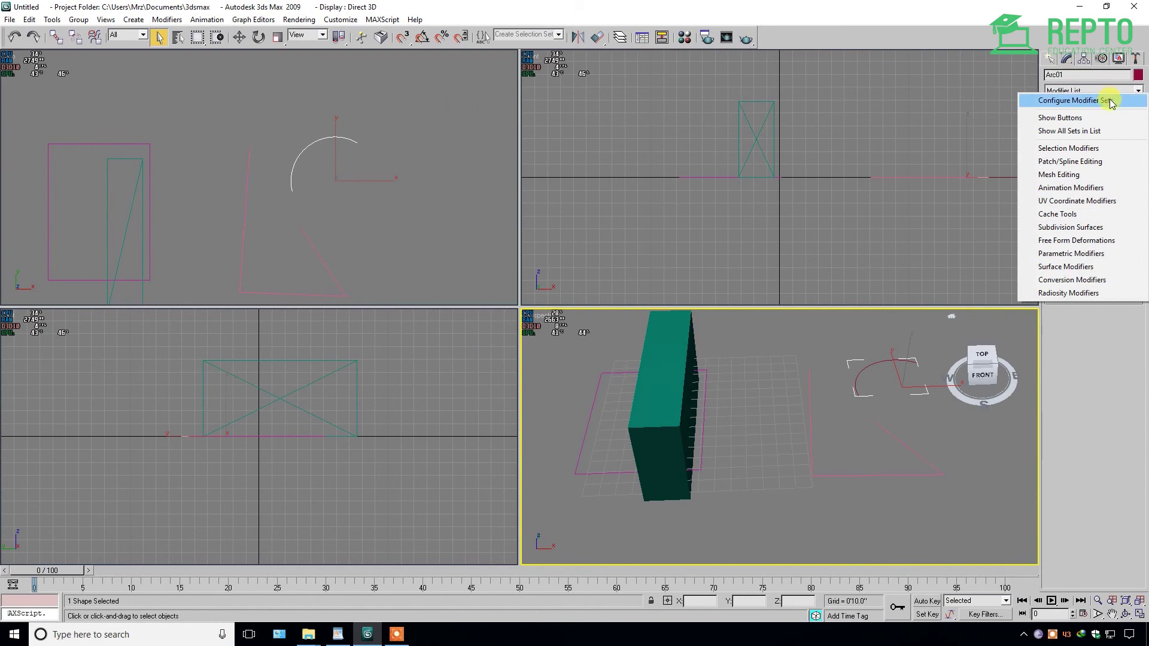
key(Escape)
click(1026, 339)
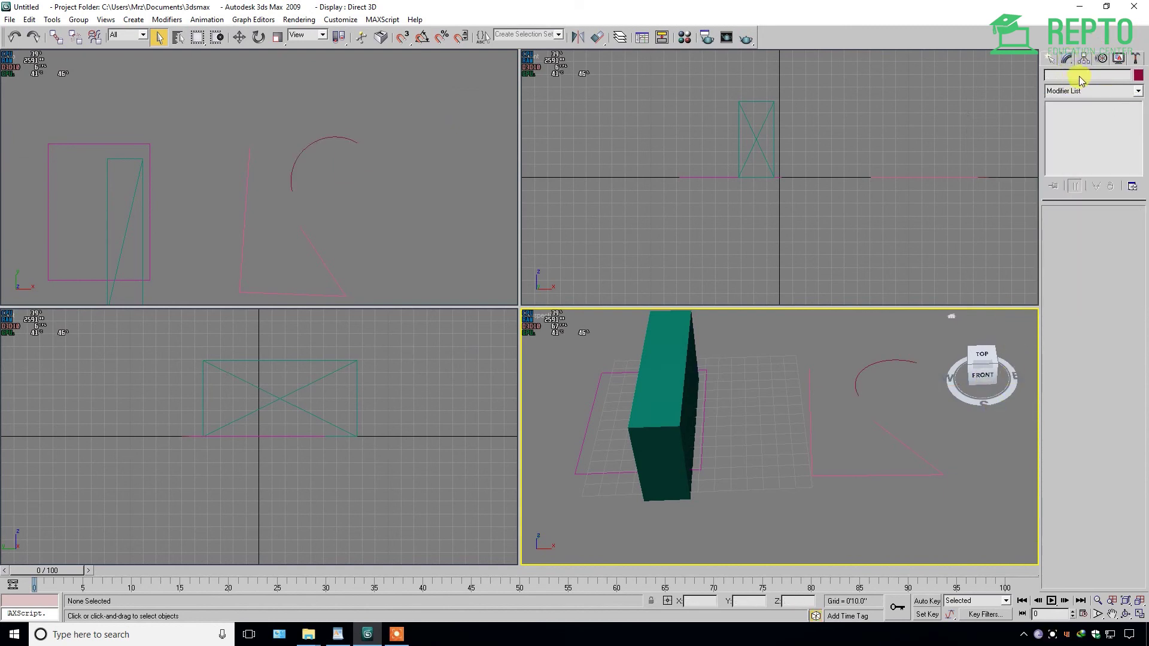
right_click(1089, 91)
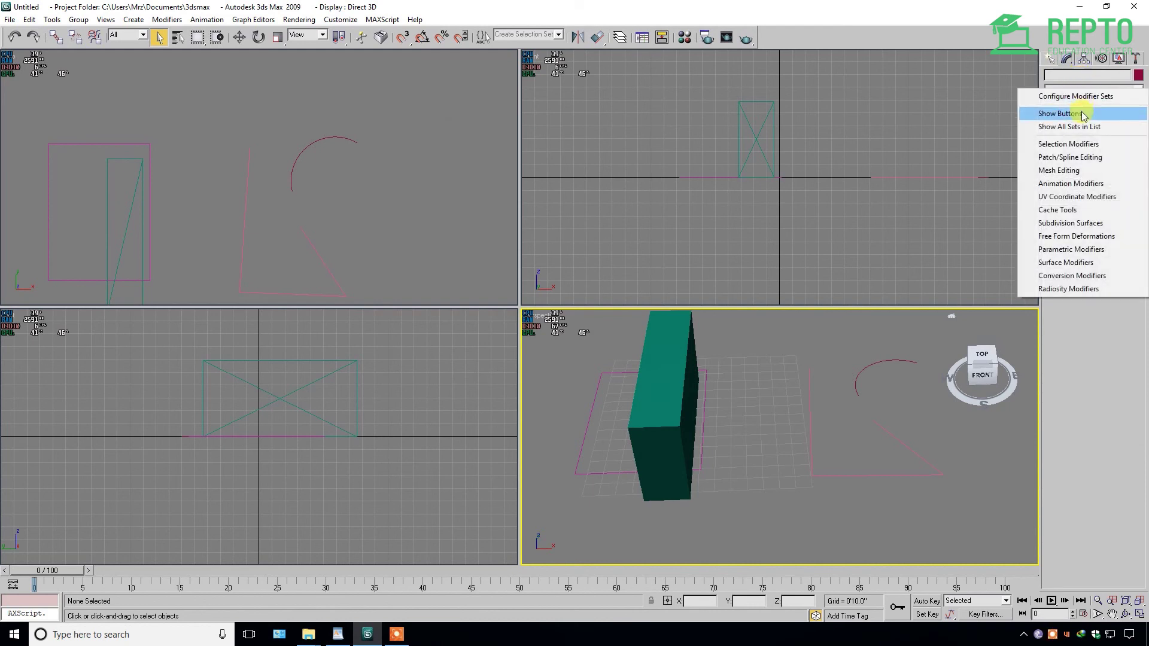
click(1083, 115)
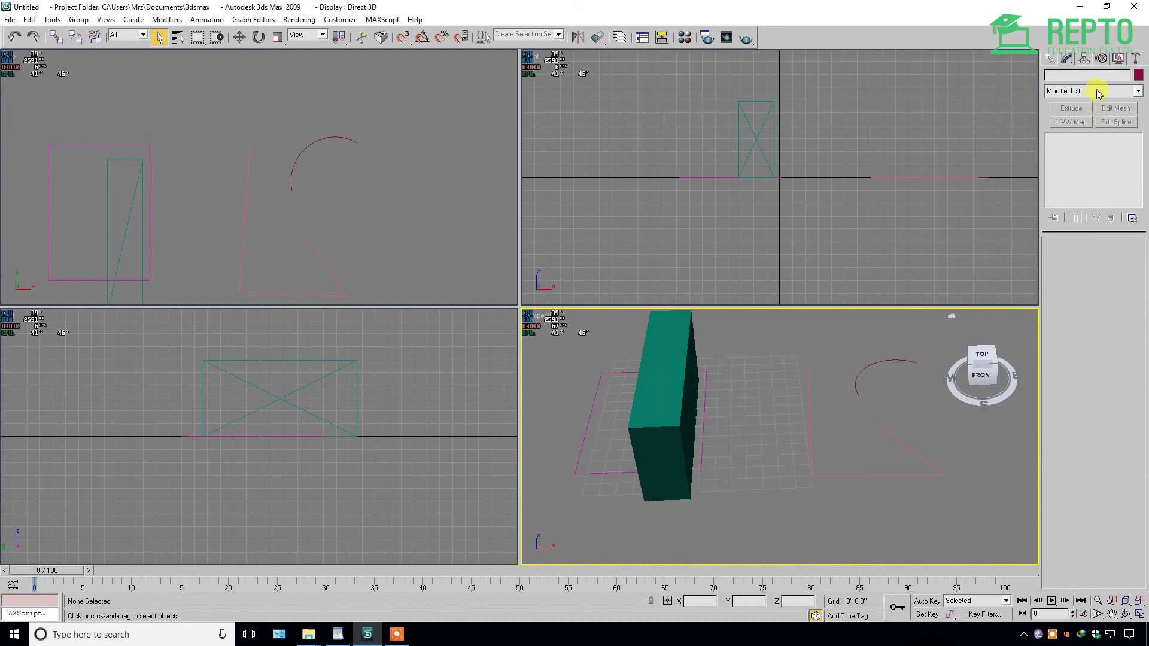
right_click(1098, 91)
click(1101, 98)
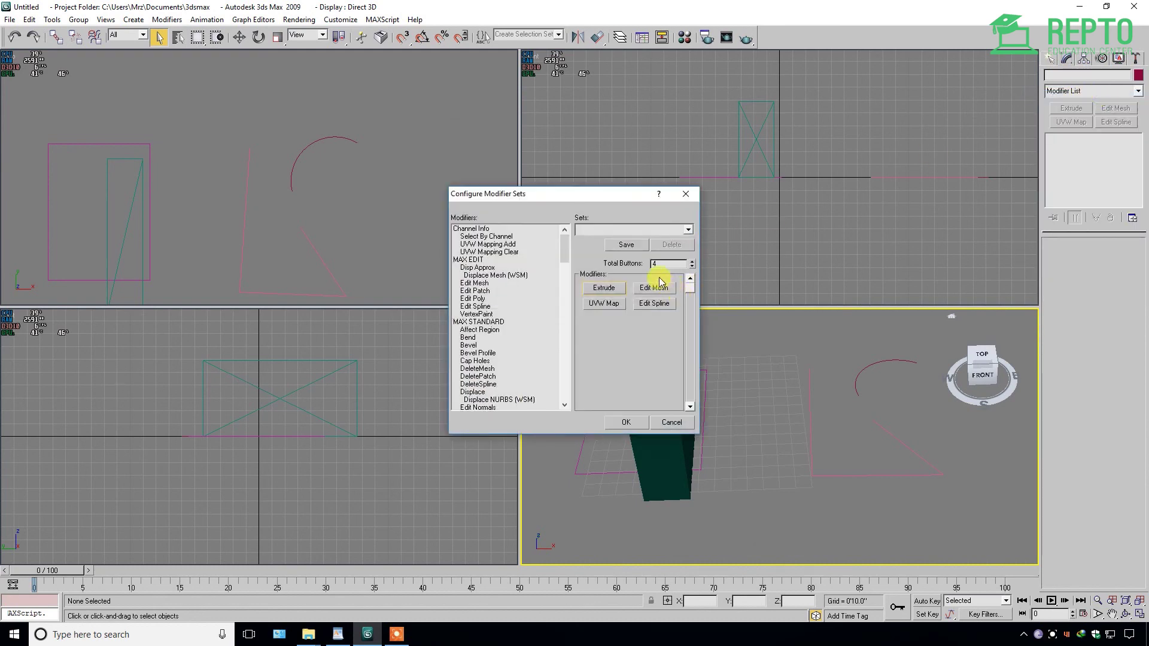
Drag Extrude onto a slot in the 4-button modifier set and confirm with OK
double_click(658, 263)
mouse_move(513, 264)
mouse_down()
mouse_move(491, 316)
mouse_move(483, 406)
mouse_up()
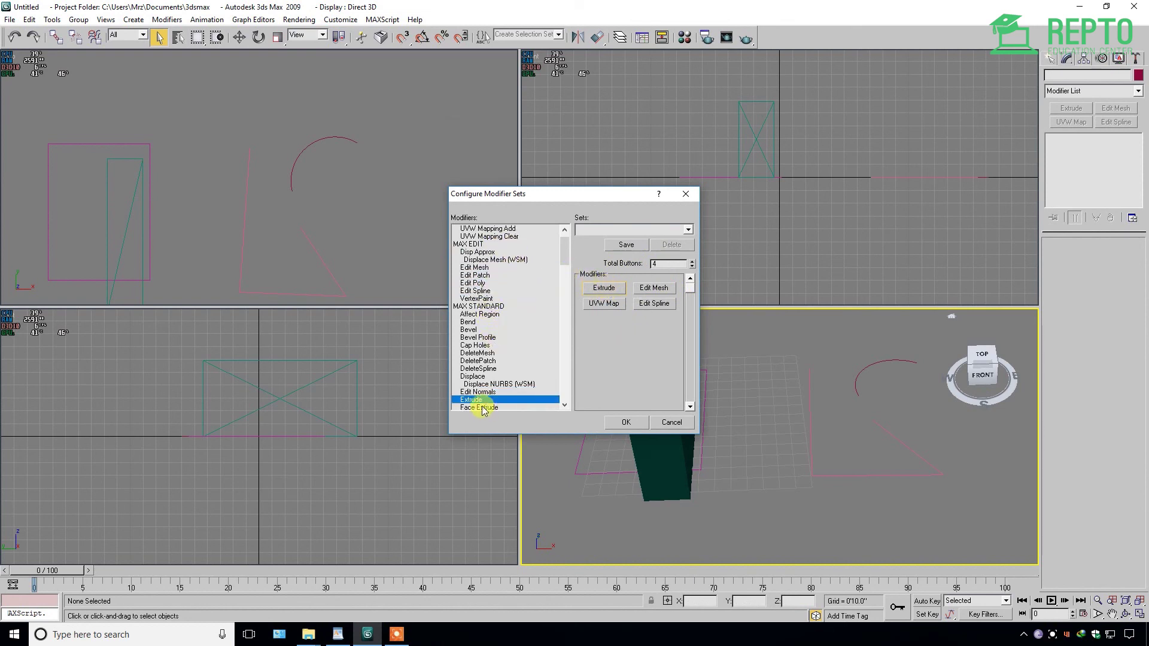
drag(478, 399, 663, 294)
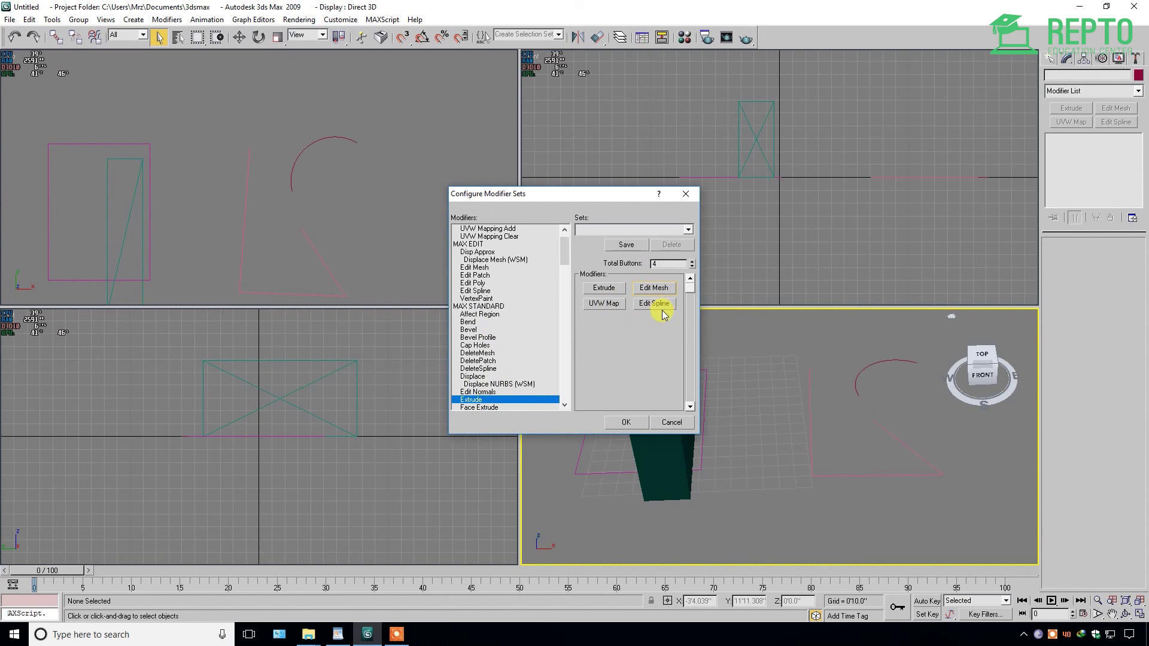
click(628, 423)
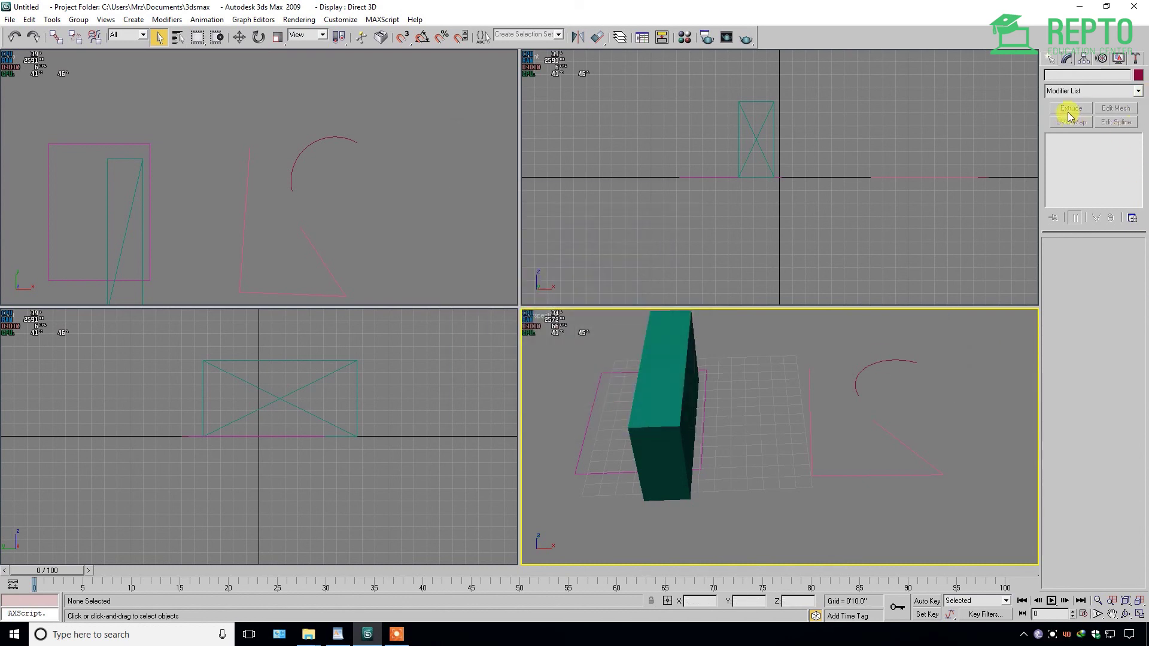